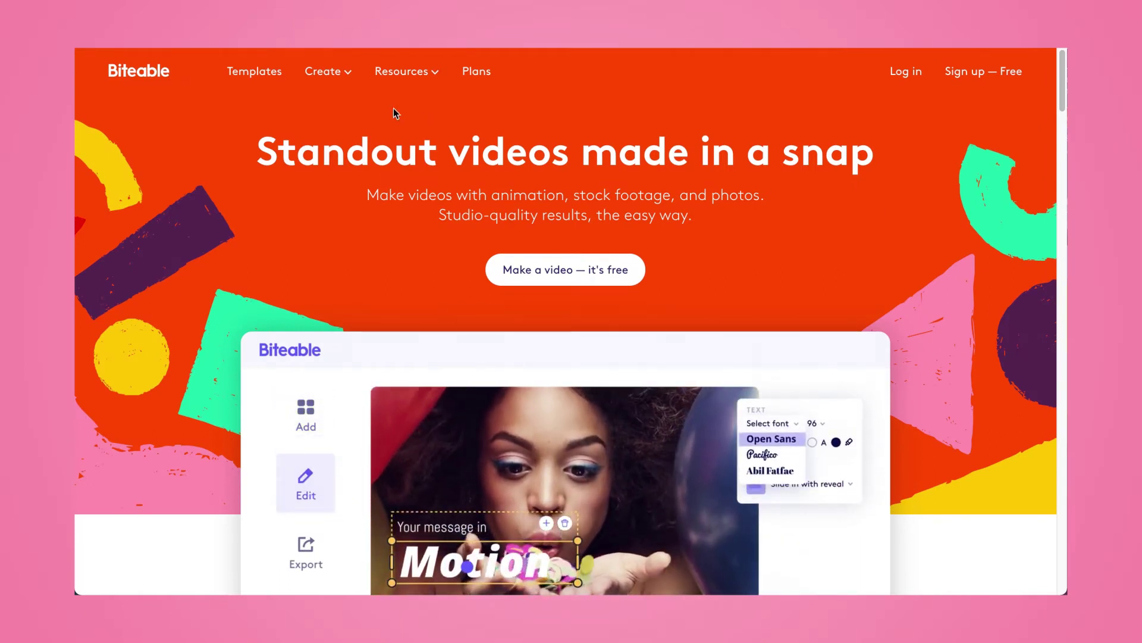
Filter the Biteable templates page to show only Instagram templates
left_click(250, 74)
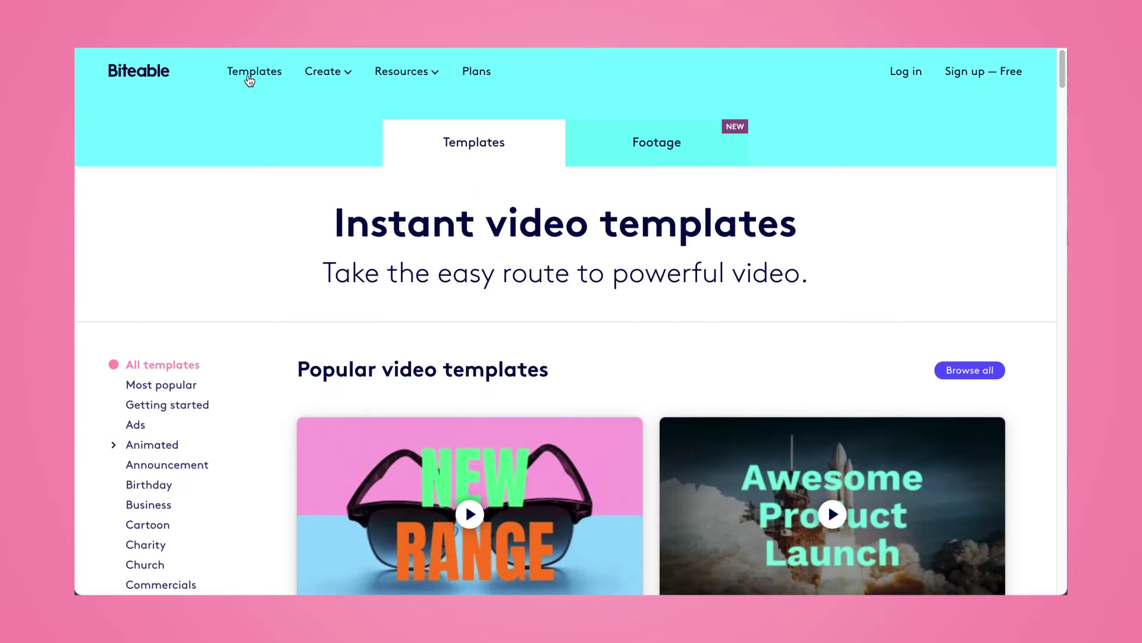
scroll(293, 314, "down", 4)
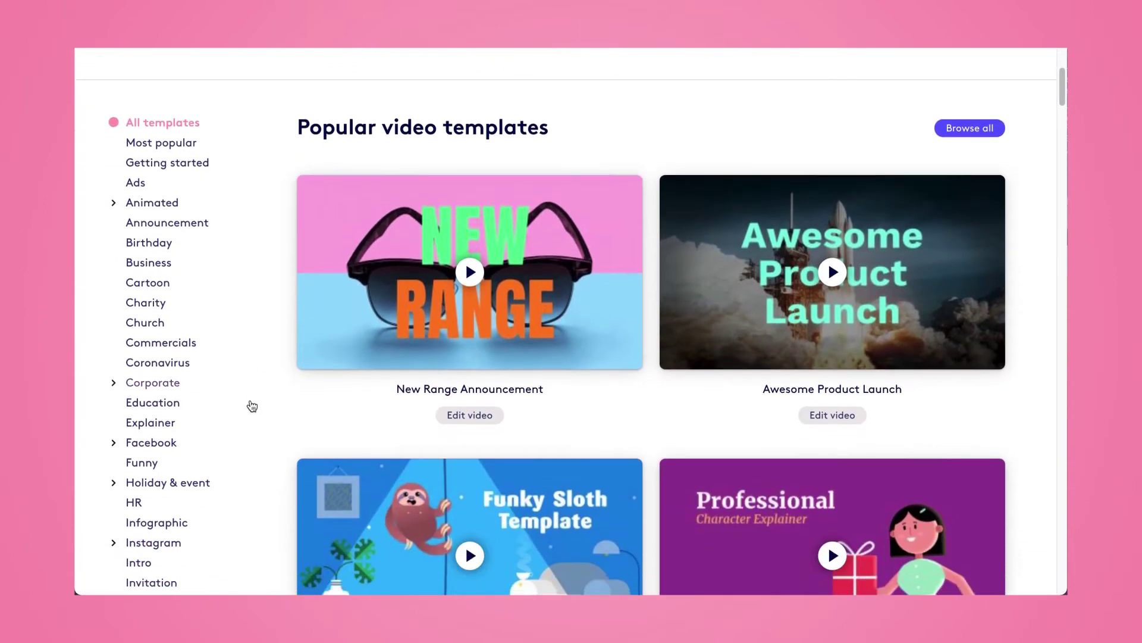
scroll(251, 411, "down", 2)
left_click(171, 439)
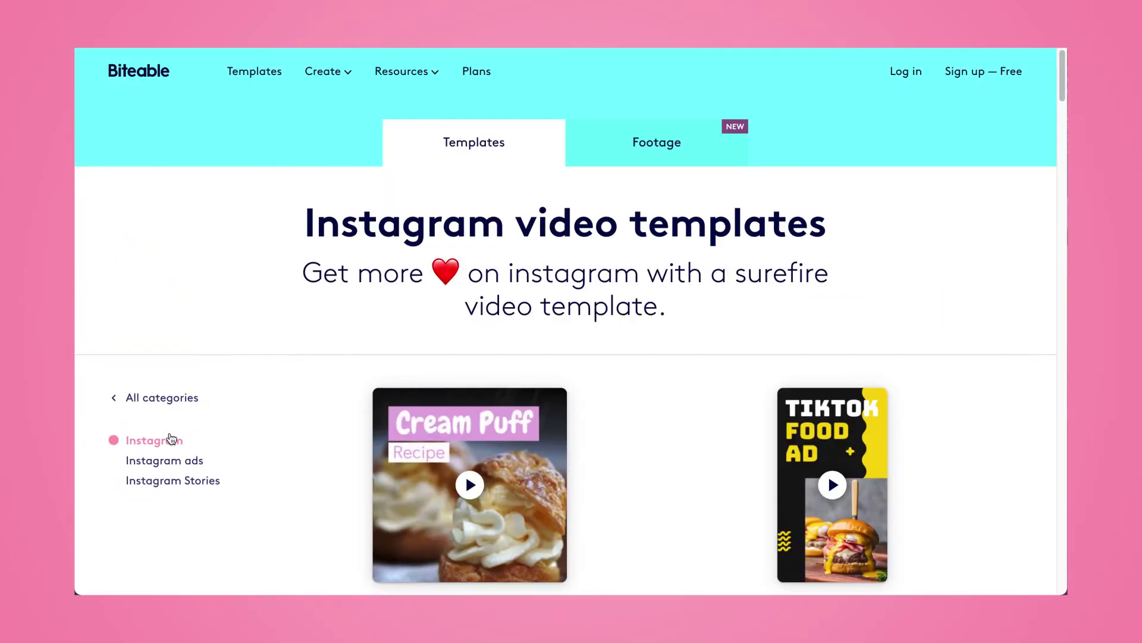
Scroll down to the TikTok Beauty Ad template and start editing a copy of it
scroll(319, 466, "down", 5)
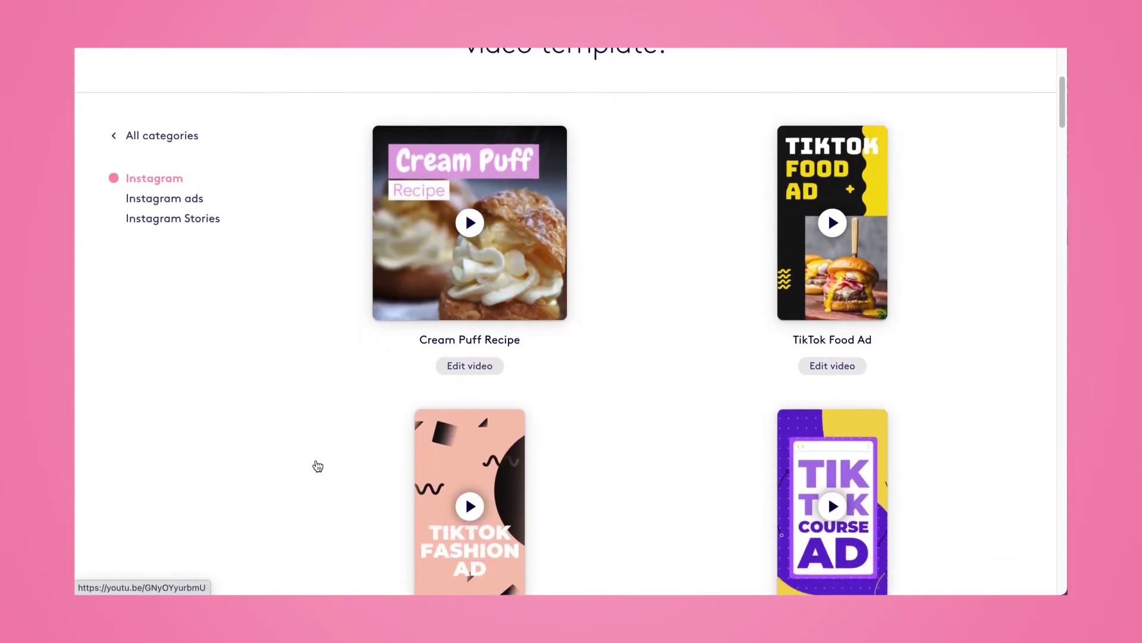
scroll(291, 504, "down", 4)
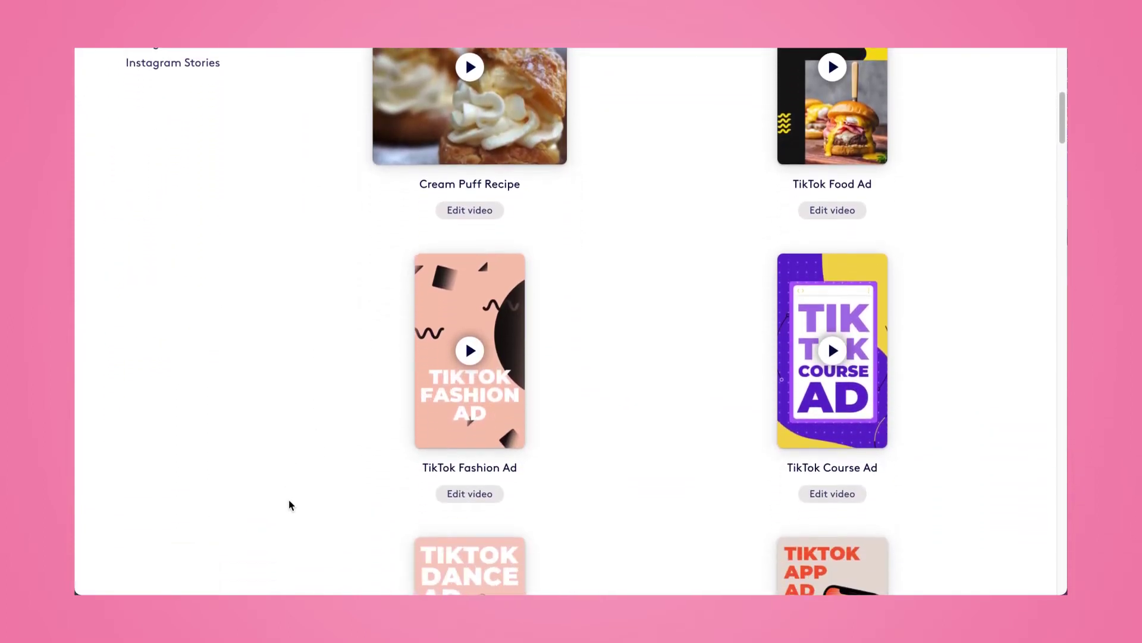
scroll(291, 505, "down", 4)
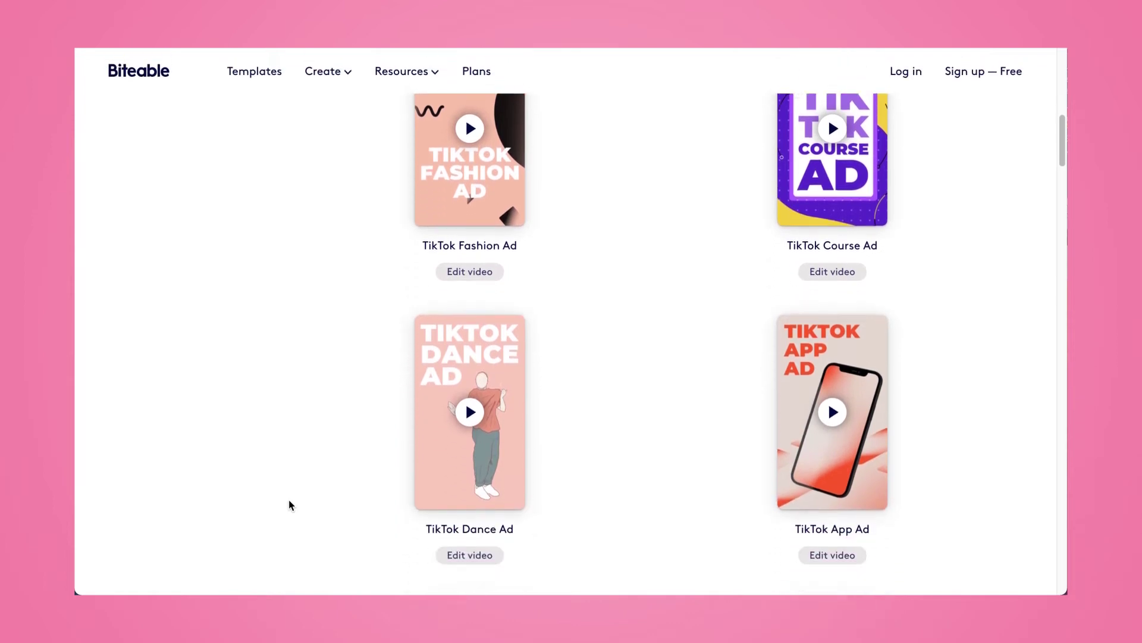
scroll(289, 505, "down", 3)
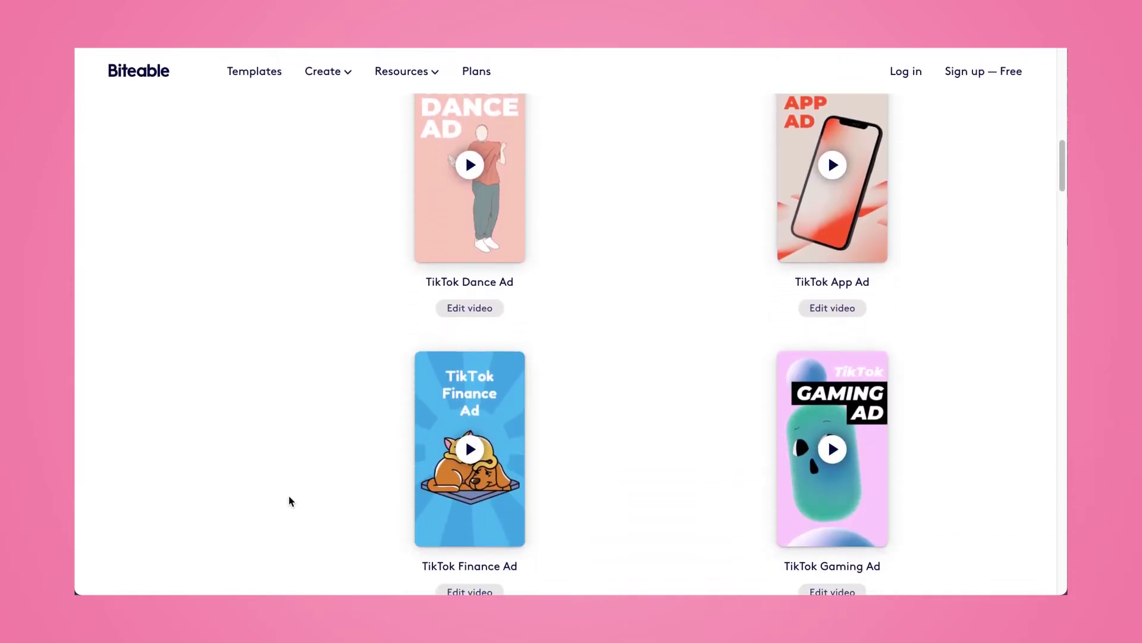
scroll(436, 220, "up", 1)
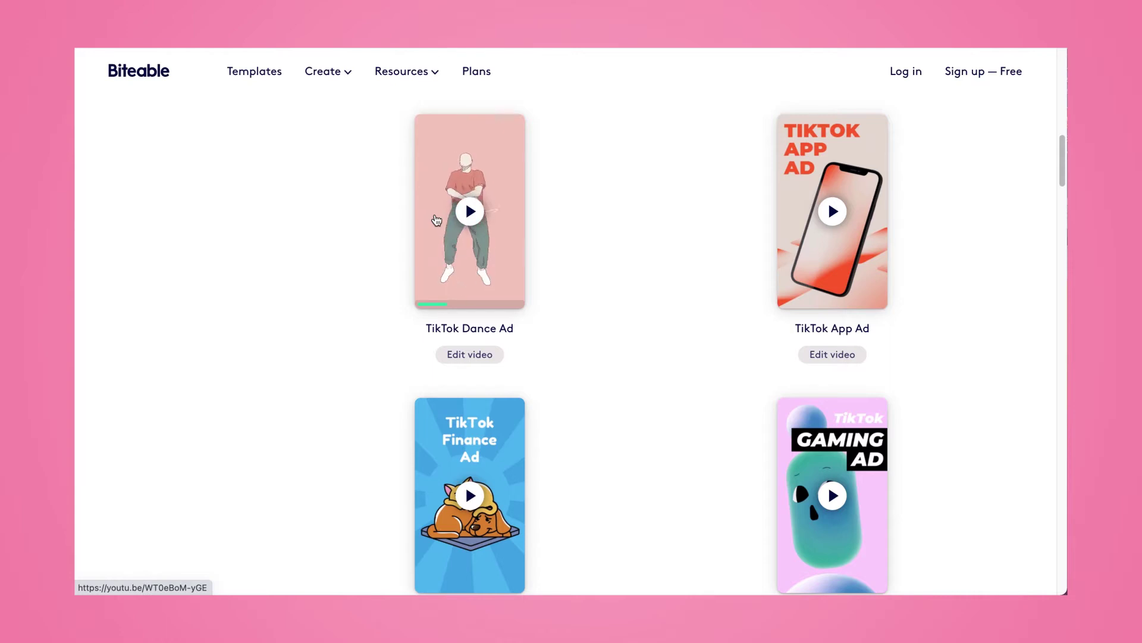
scroll(377, 387, "down", 9)
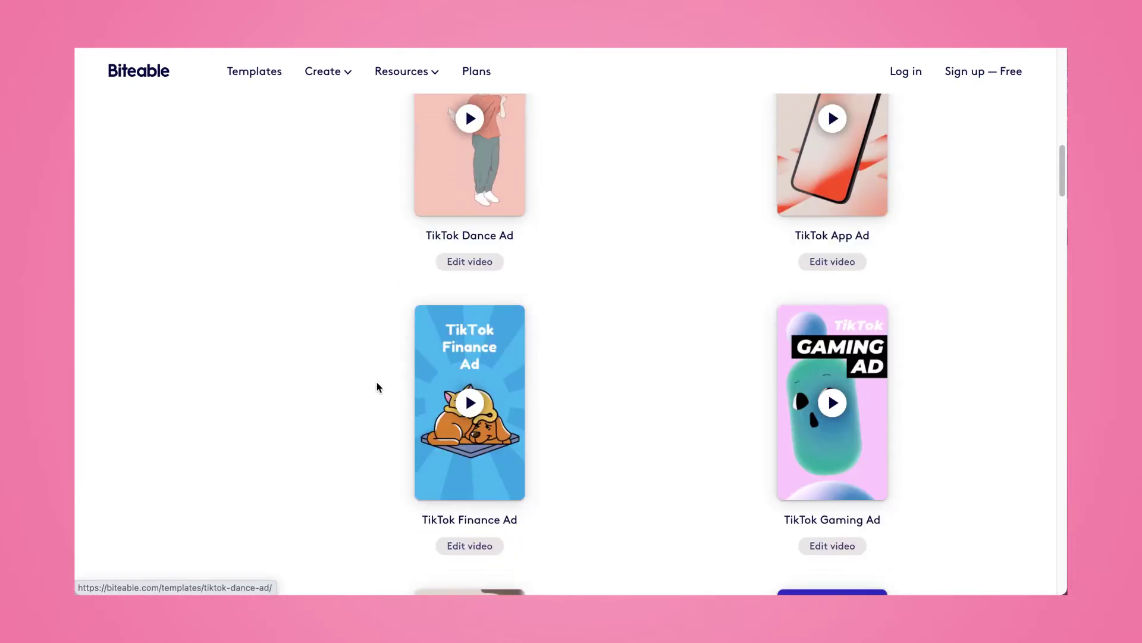
left_click(476, 451)
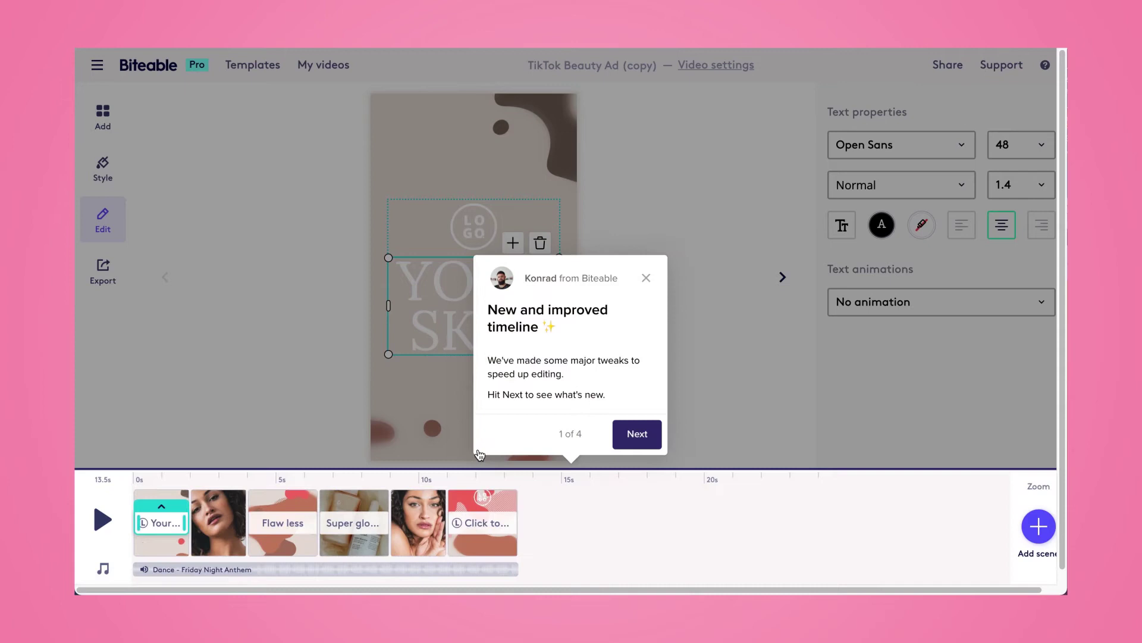
Dismiss the timeline tour and replace the YOUR SKIN headline with MEET OUR NEWEST
left_click(648, 278)
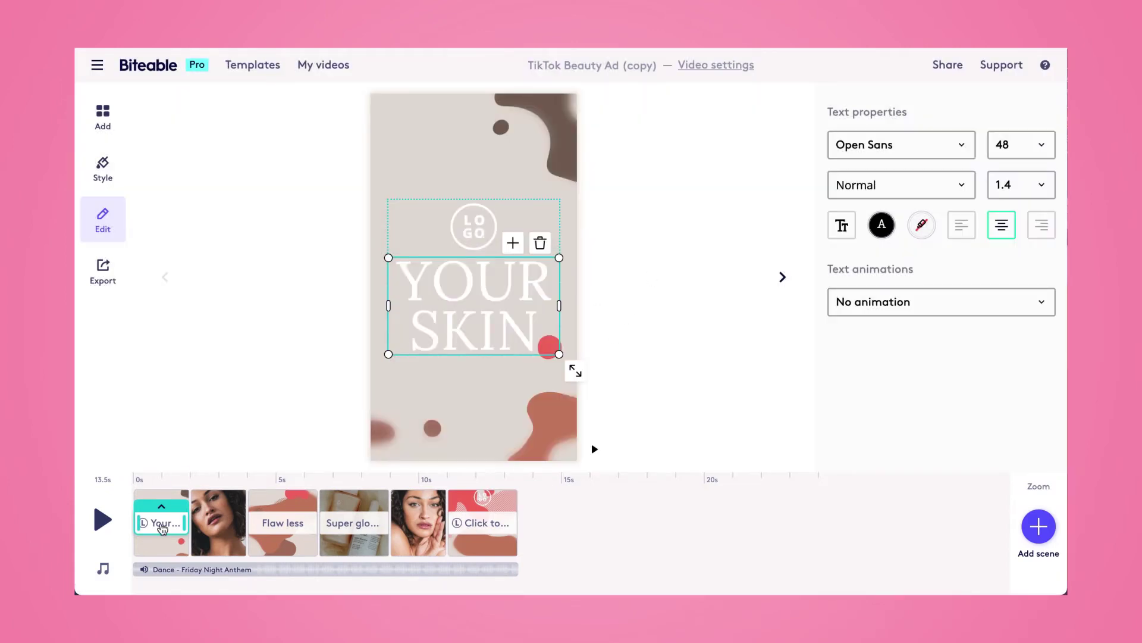
double_click(462, 324)
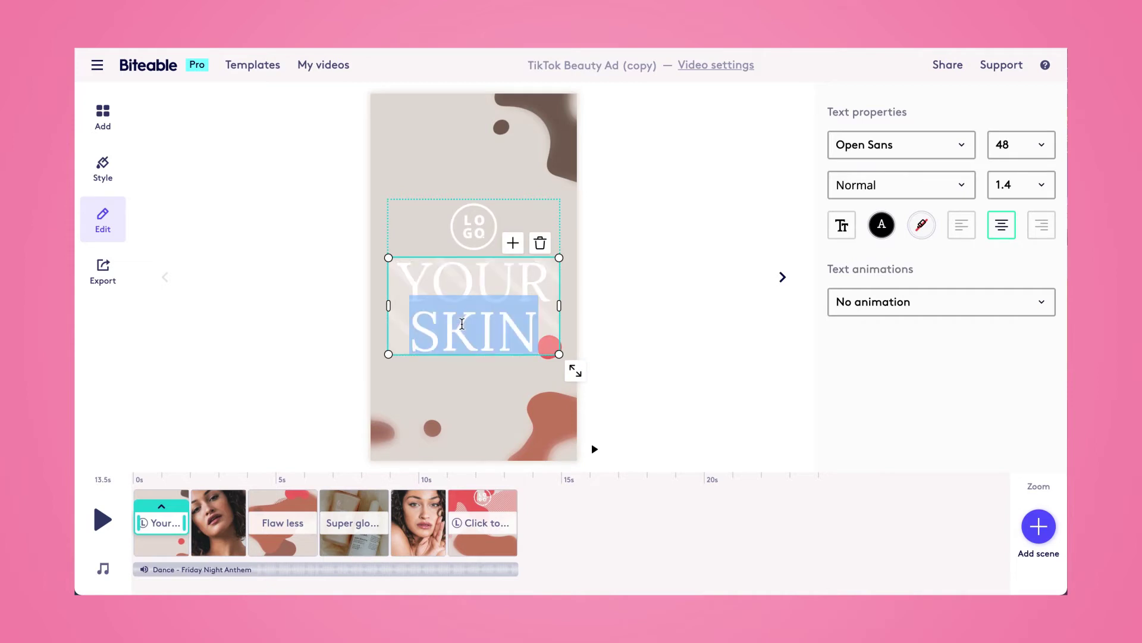
left_click(478, 323)
left_click_drag(542, 338, 404, 293)
key("BackSpace")
type("M")
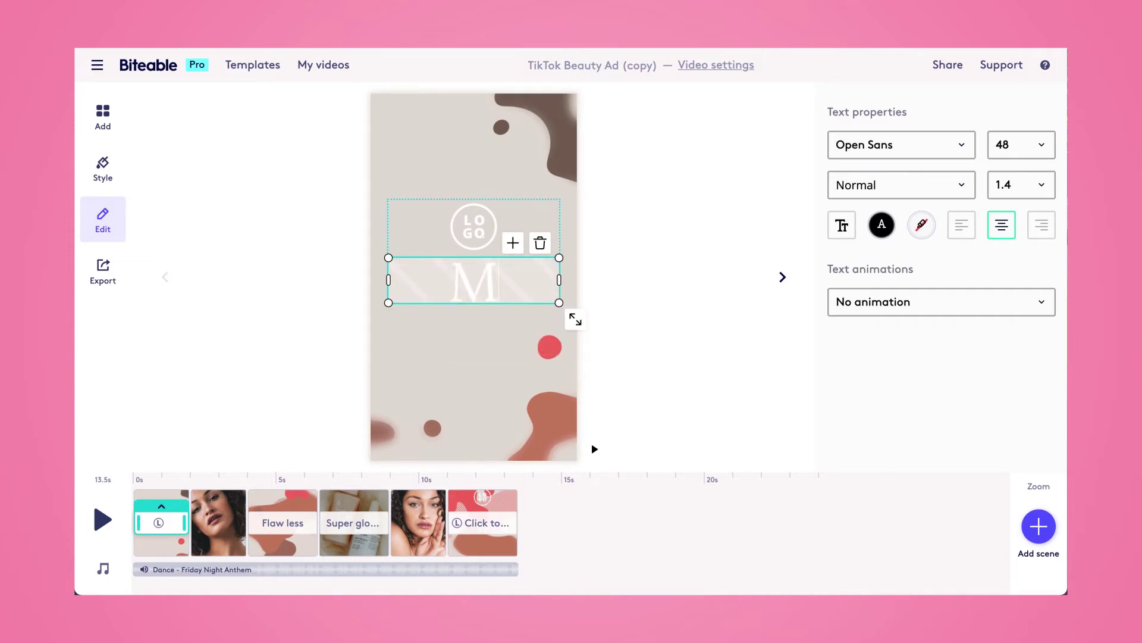
type("EET OUR NEW")
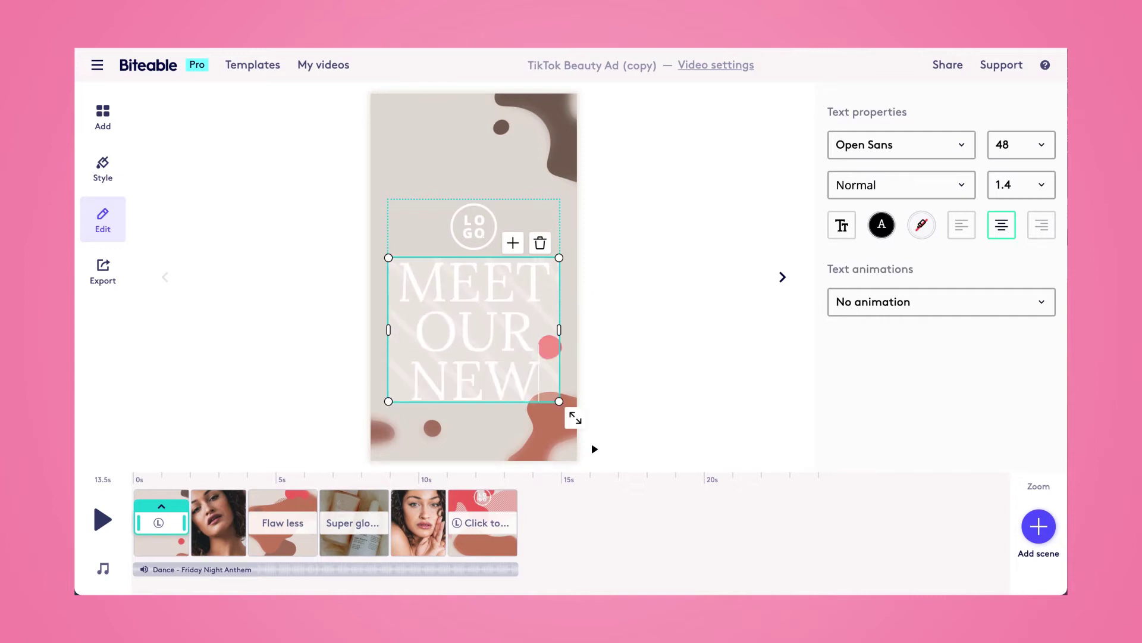
key("BackSpace")
type("WEST")
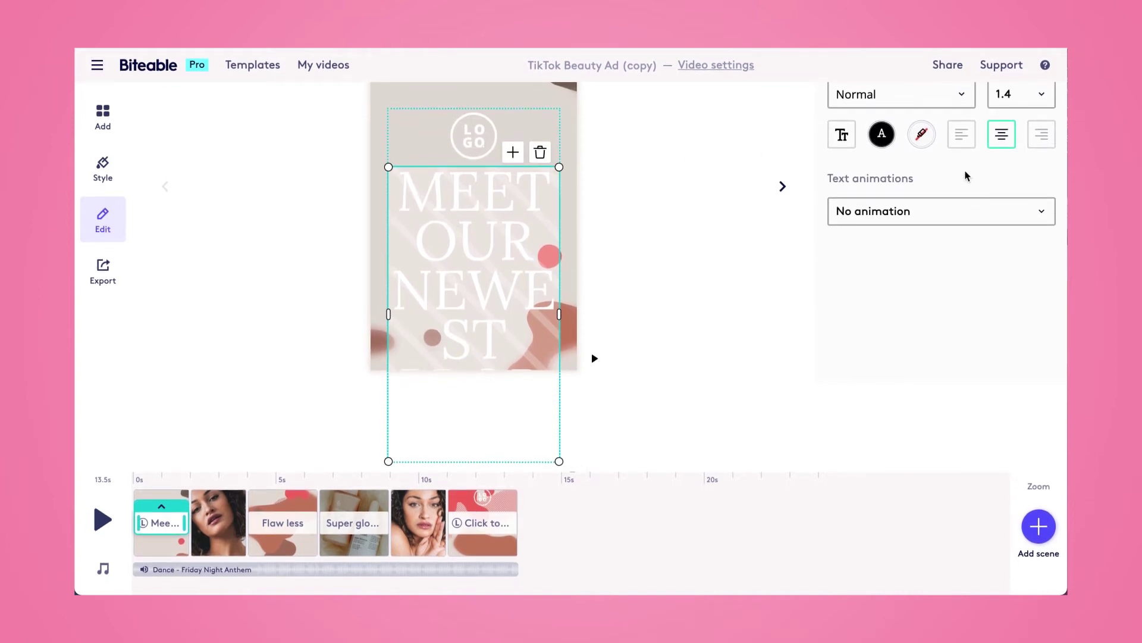
Widen the first-scene headline box and set its font size to 36
left_click_drag(560, 315, 577, 313)
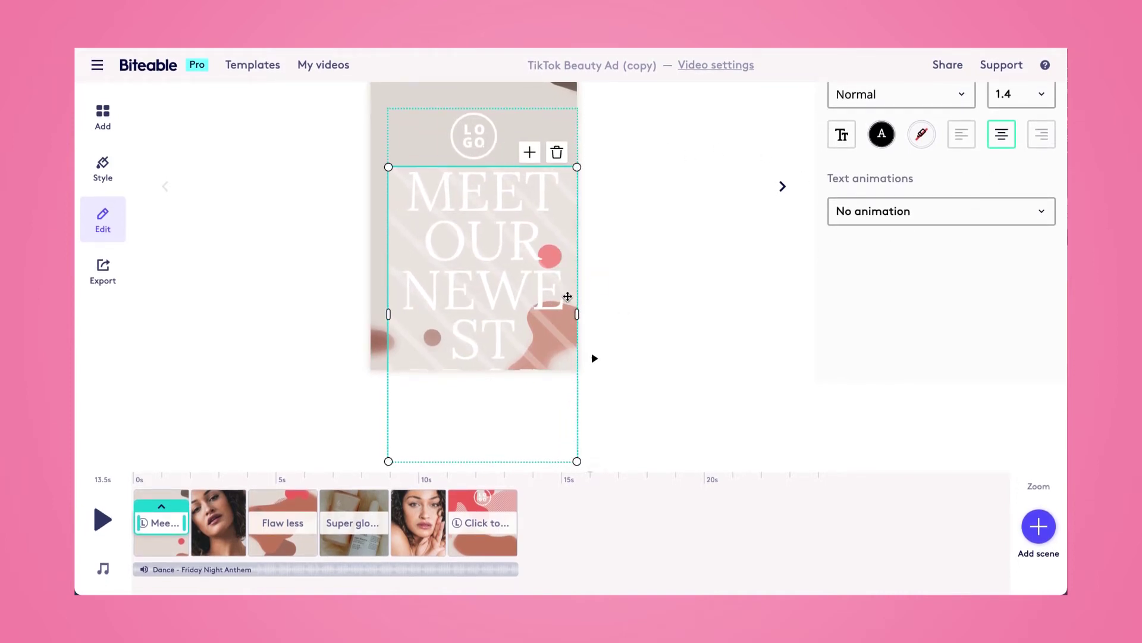
left_click_drag(442, 168, 433, 80)
left_click(1050, 145)
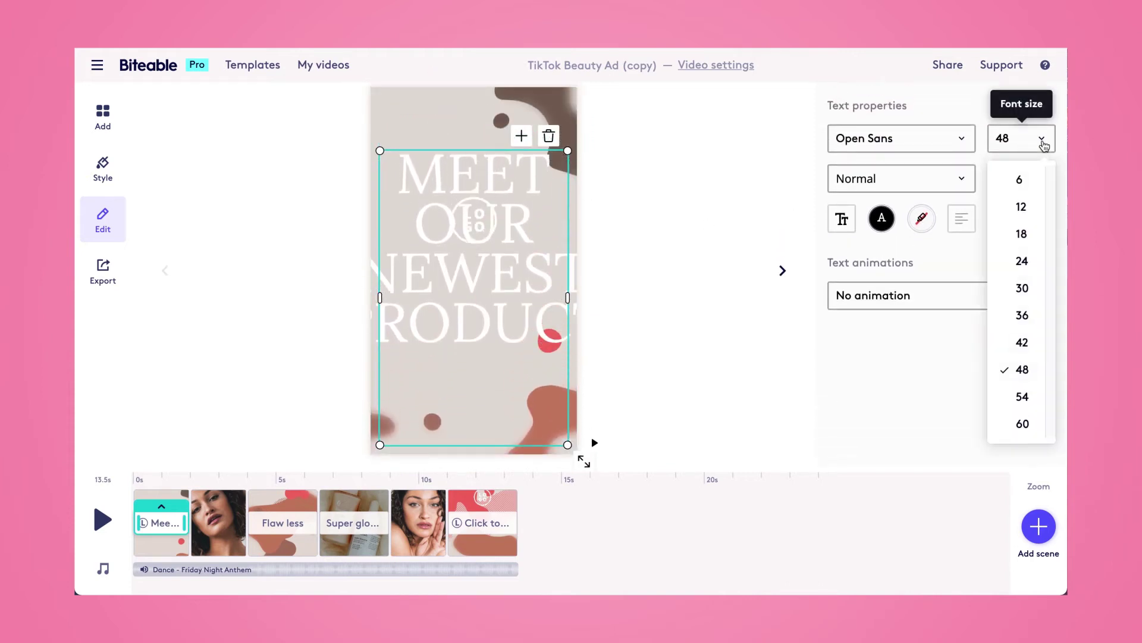
left_click(1020, 288)
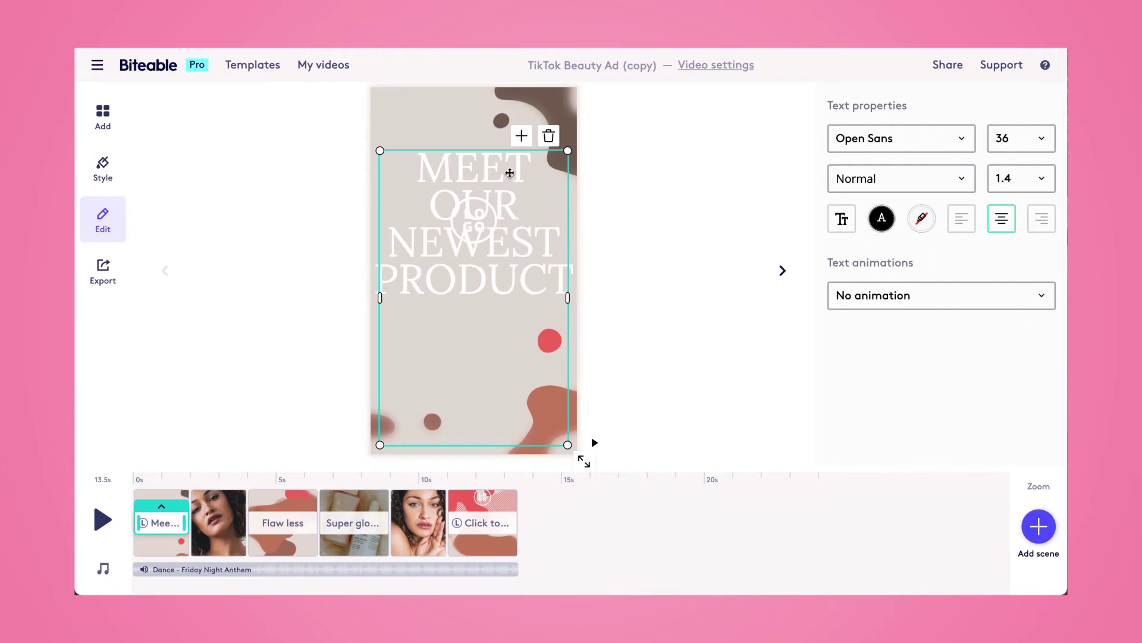
Raise the logo and place the headline just beneath it
left_click_drag(502, 157, 502, 257)
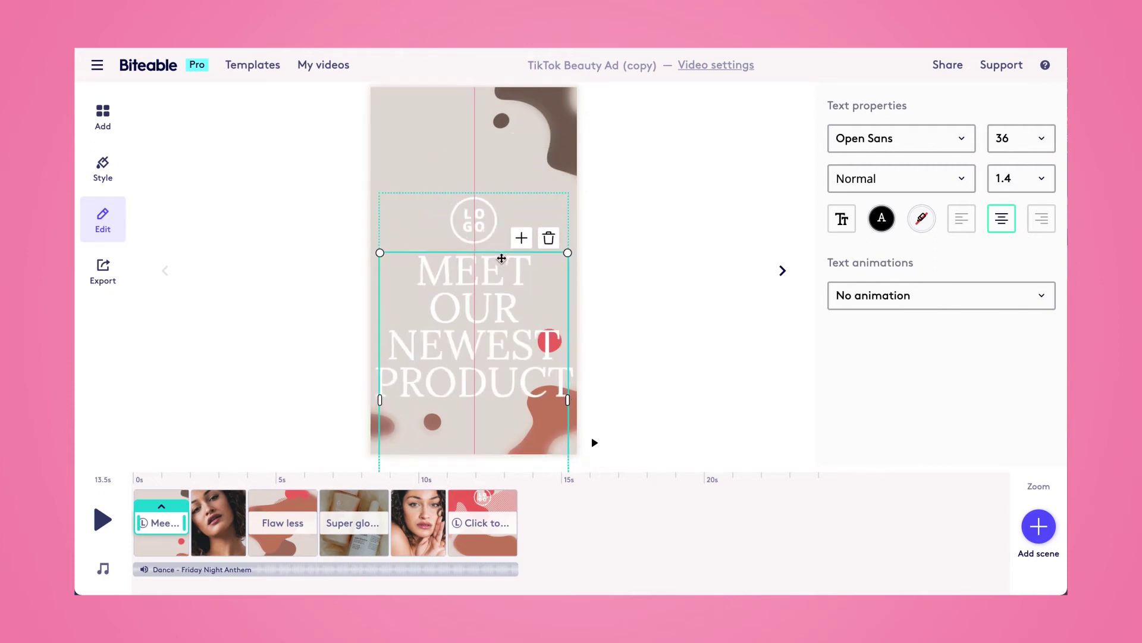
left_click(474, 218)
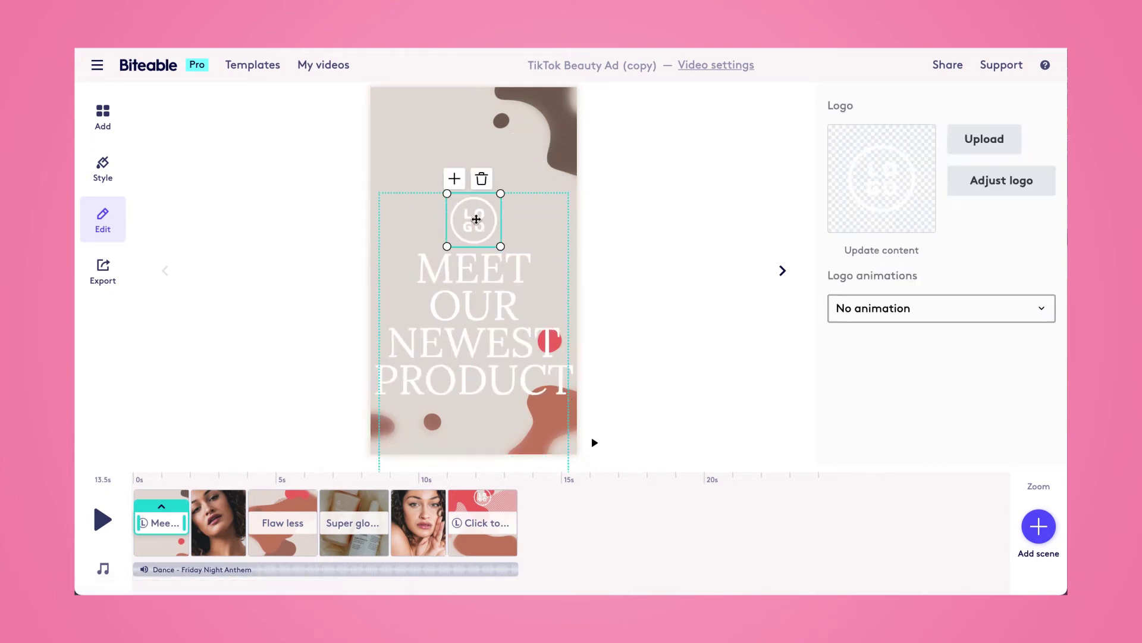
left_click_drag(474, 218, 477, 162)
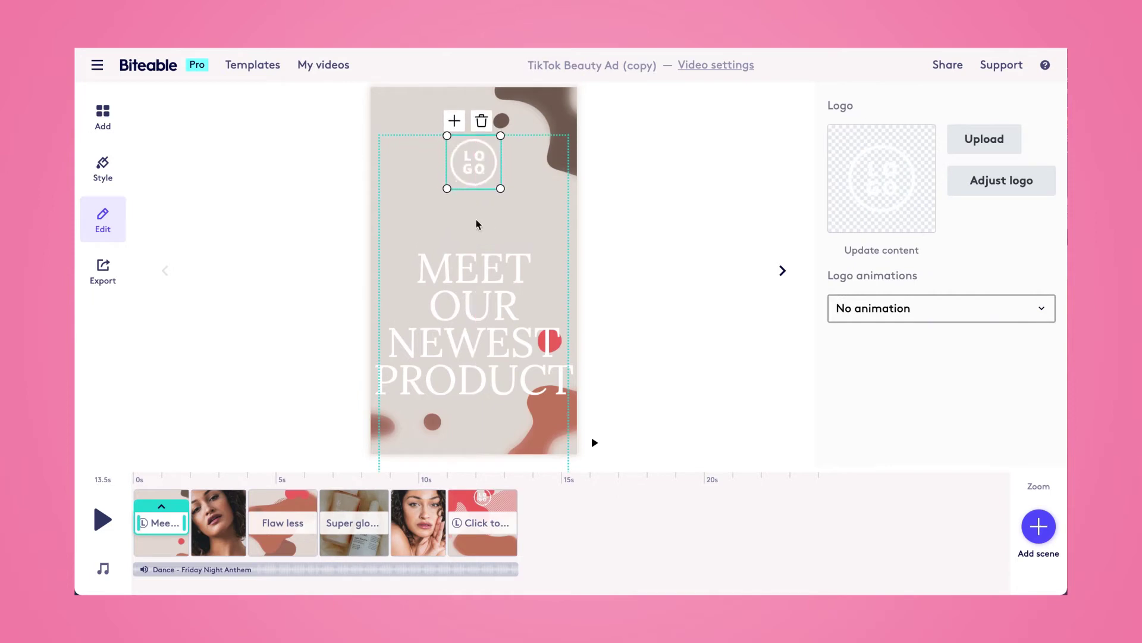
left_click_drag(476, 277, 476, 247)
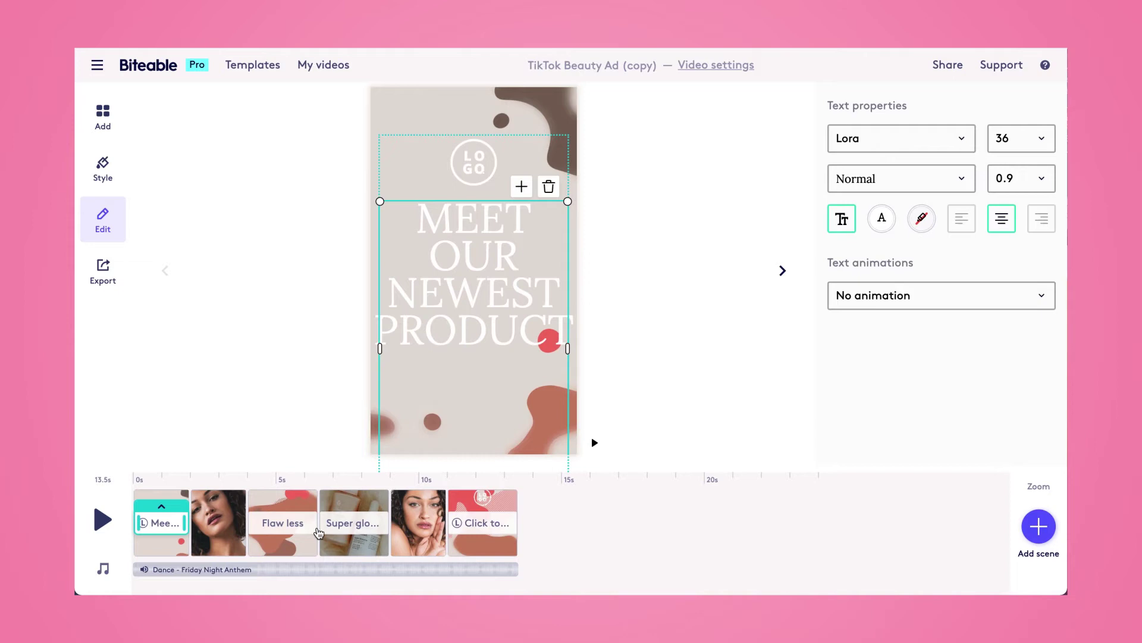
left_click(223, 546)
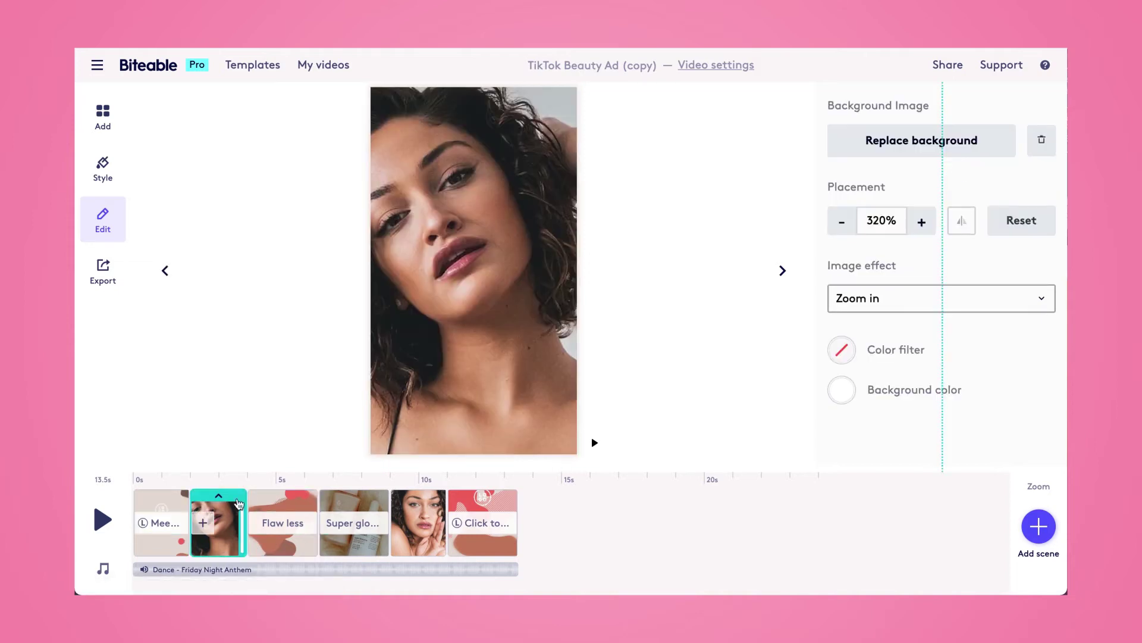
Search stock images for 'face' and set the white-flower portrait as the scene background
left_click(863, 149)
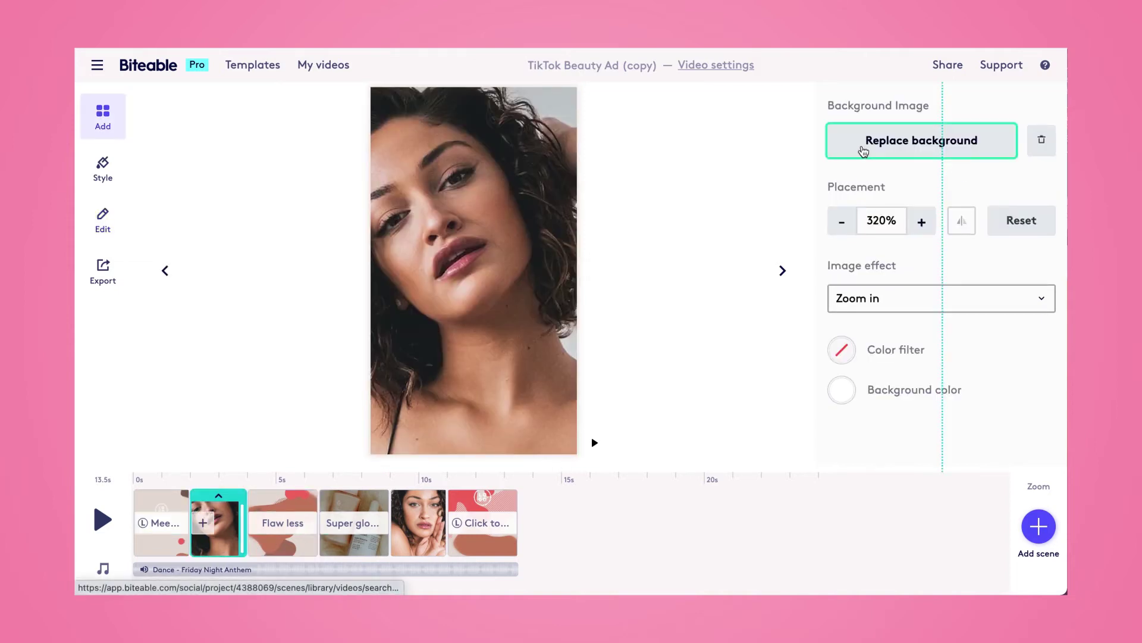
left_click(337, 122)
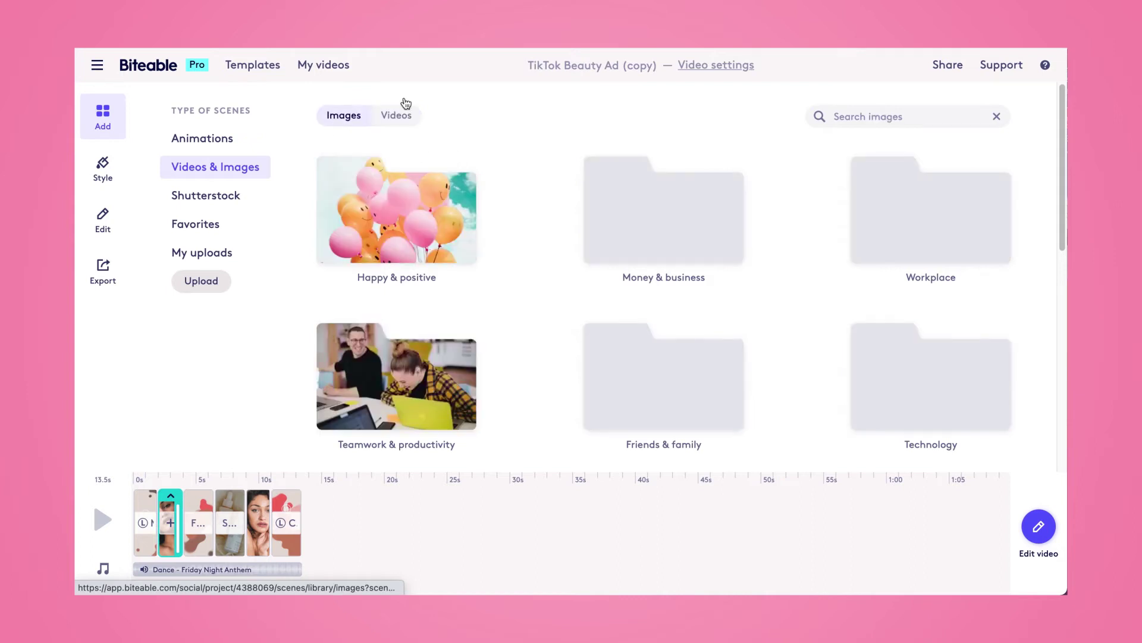
left_click(908, 116)
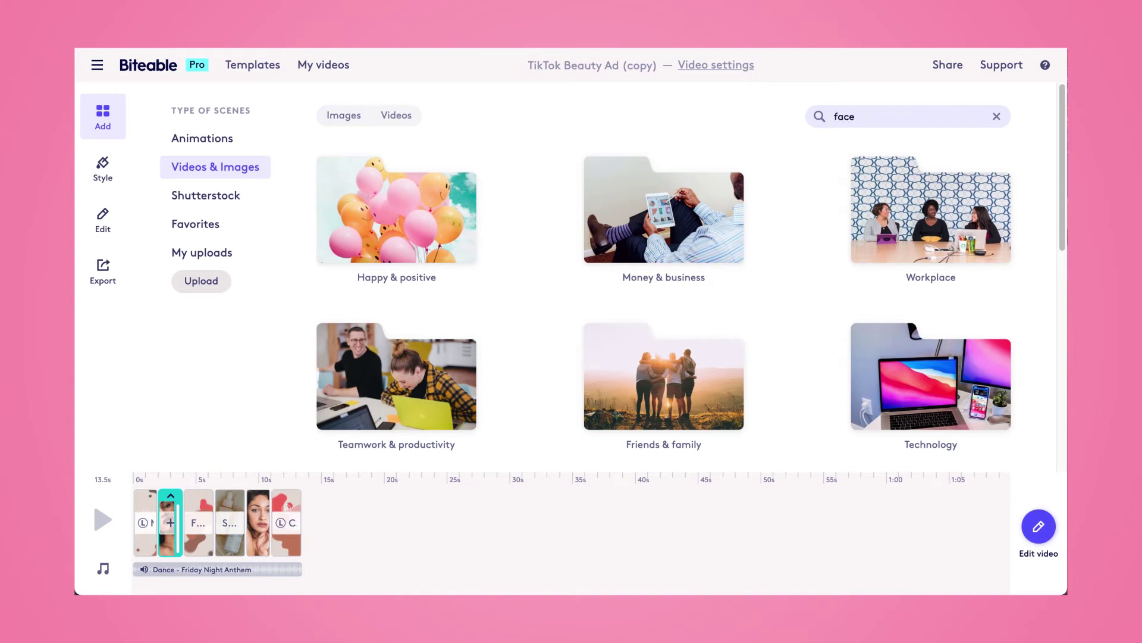
key("Return")
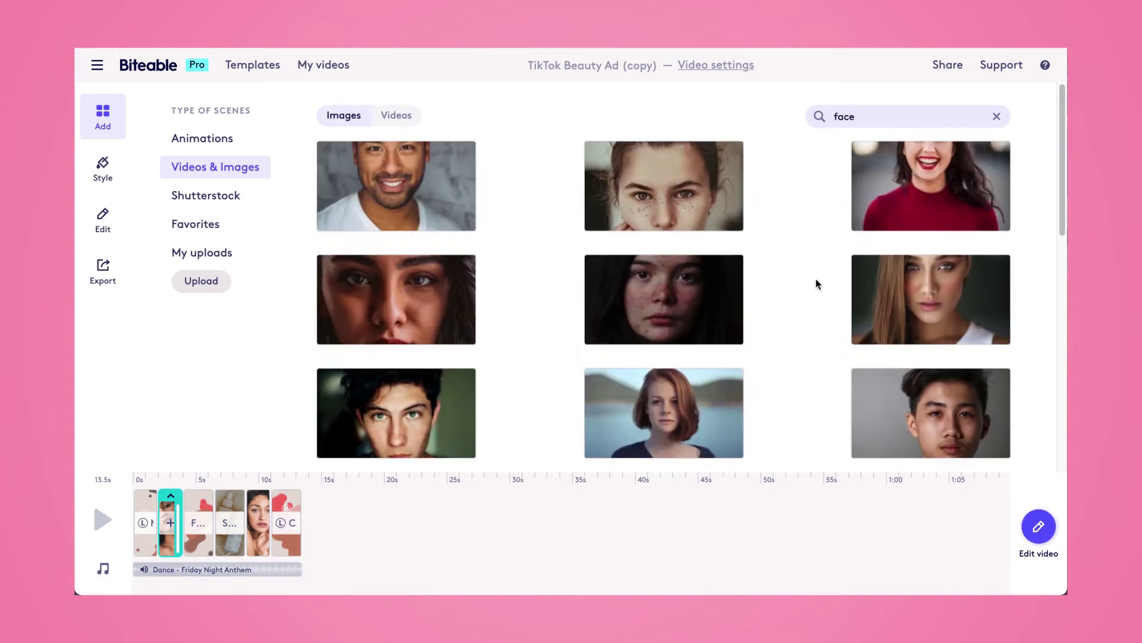
scroll(813, 287, "down", 3)
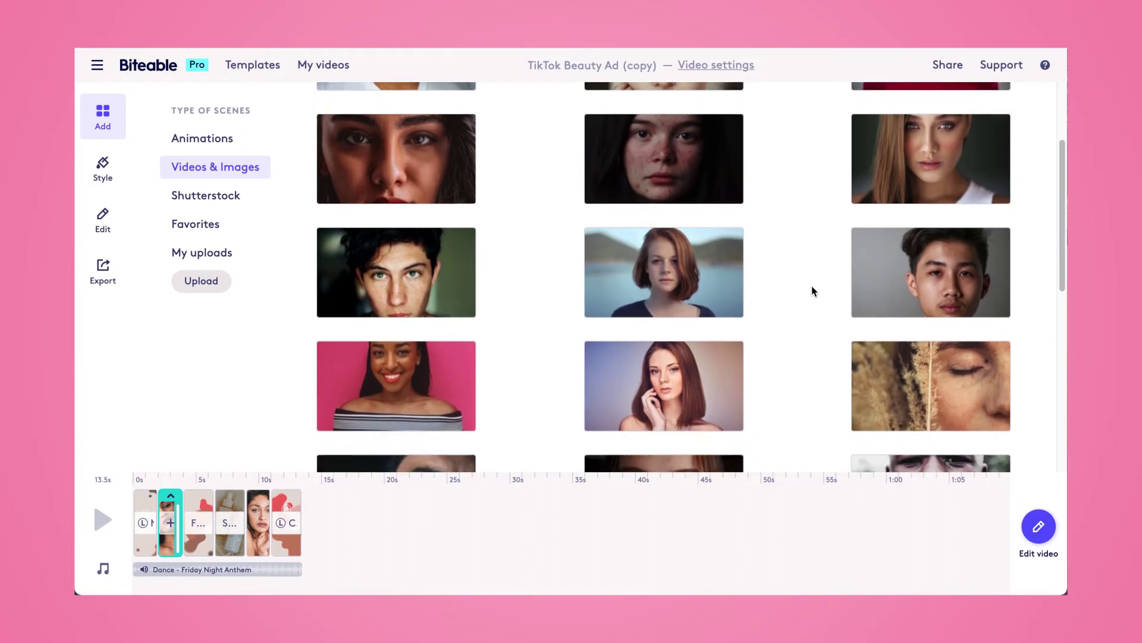
scroll(813, 288, "down", 3)
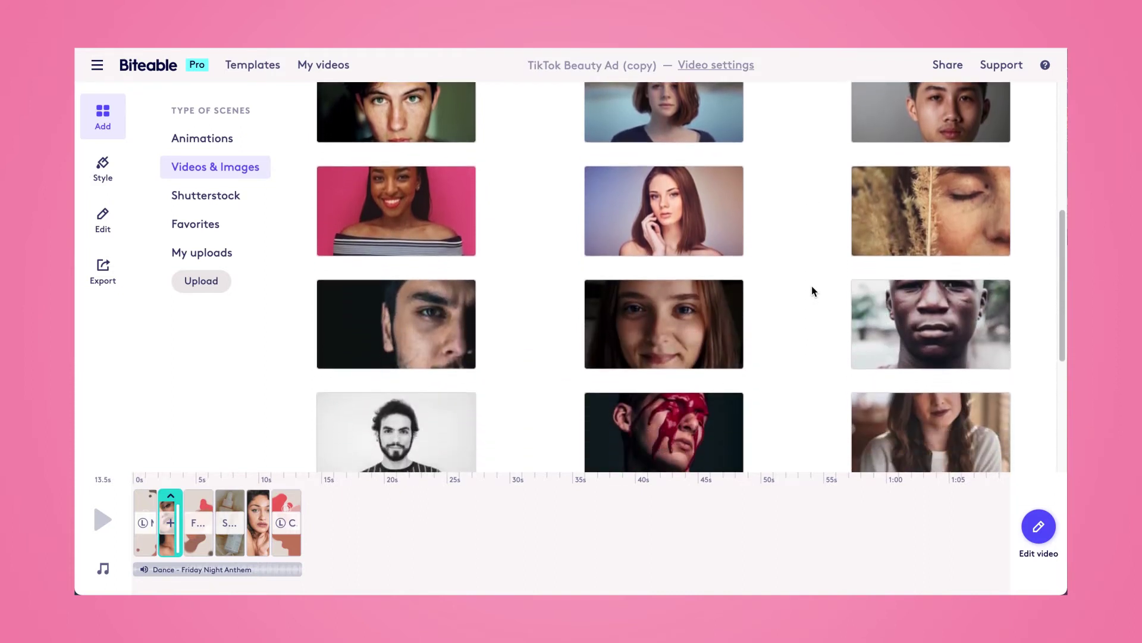
scroll(811, 286, "down", 5)
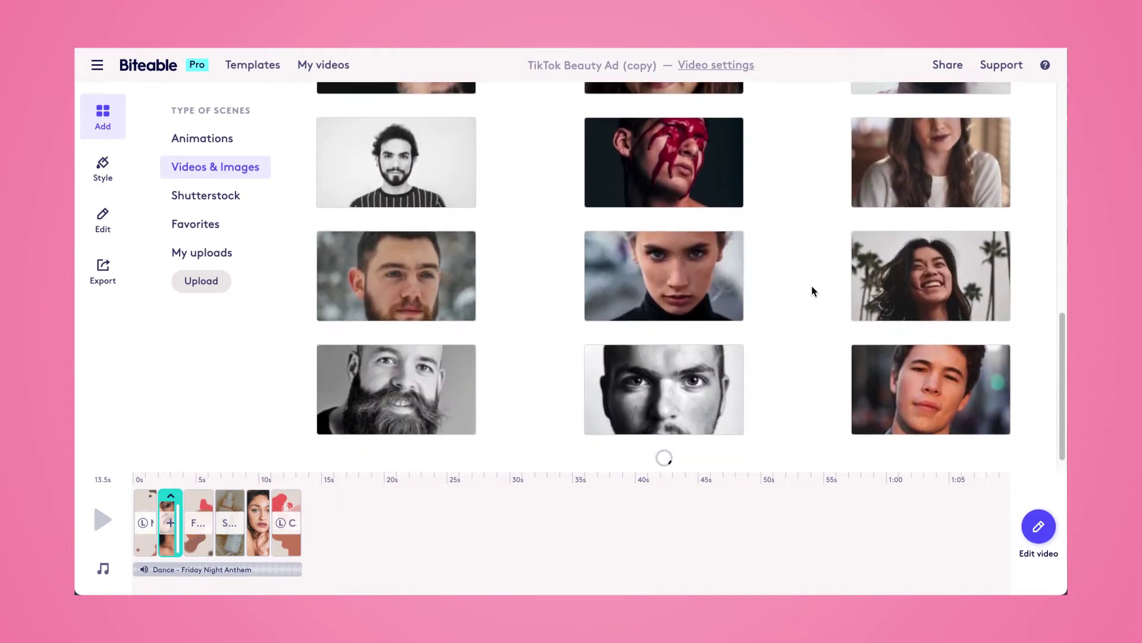
scroll(812, 285, "down", 2)
scroll(811, 285, "down", 3)
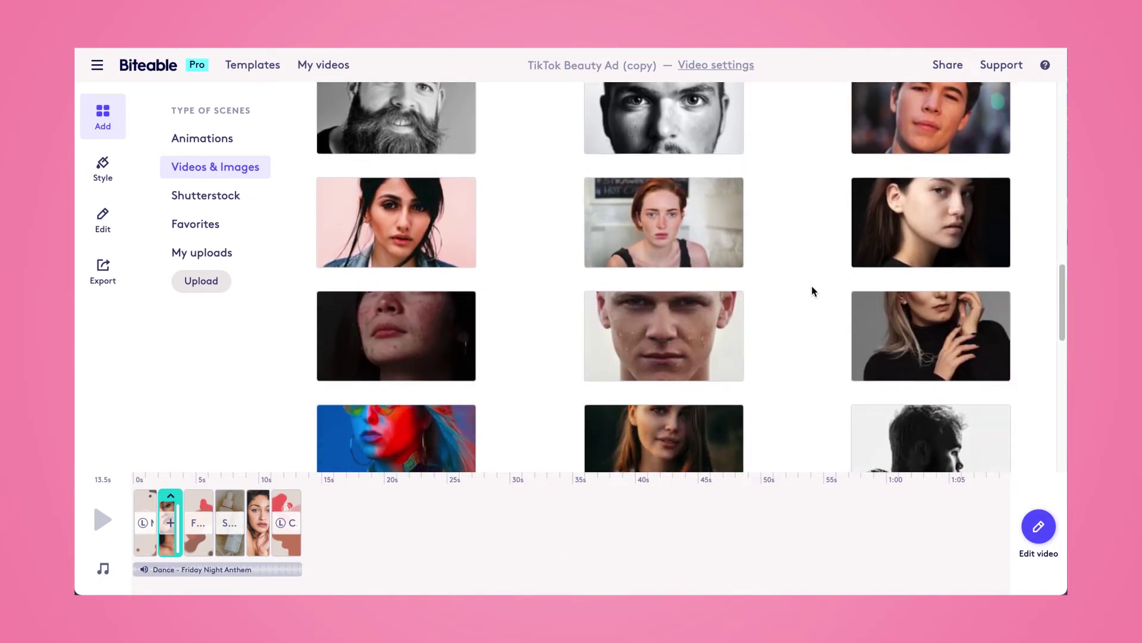
scroll(811, 286, "down", 5)
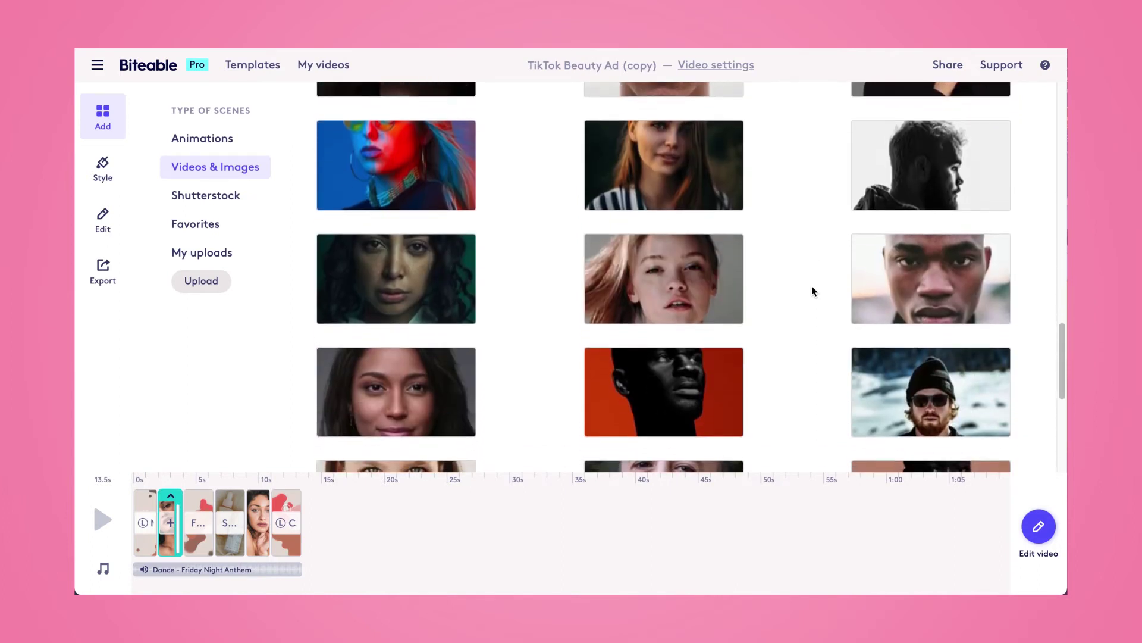
scroll(811, 286, "down", 3)
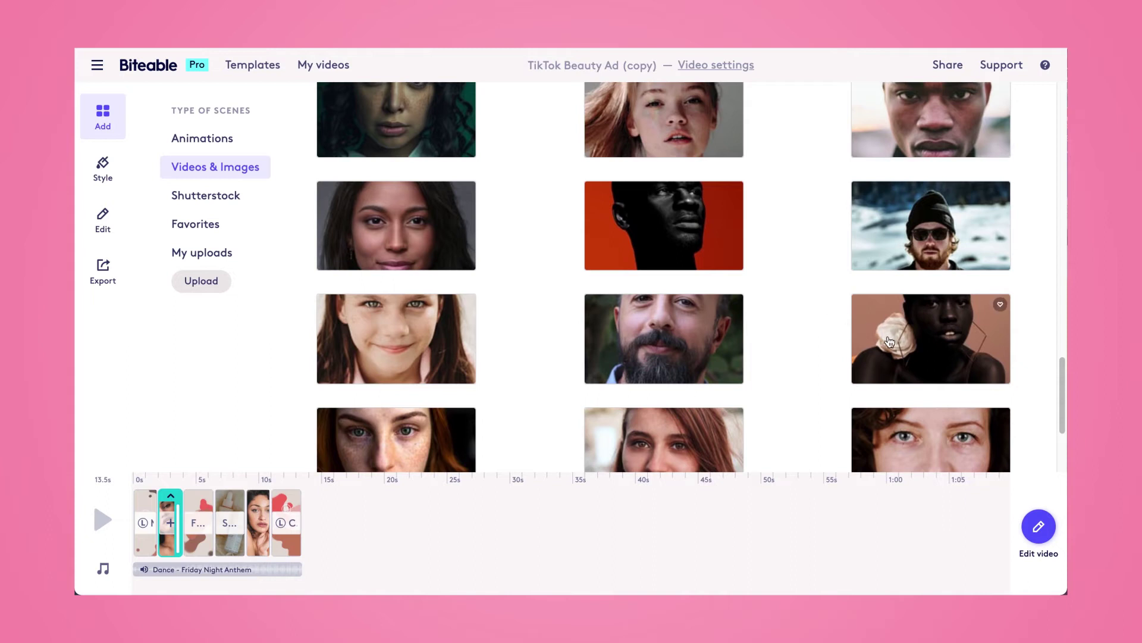
left_click(892, 344)
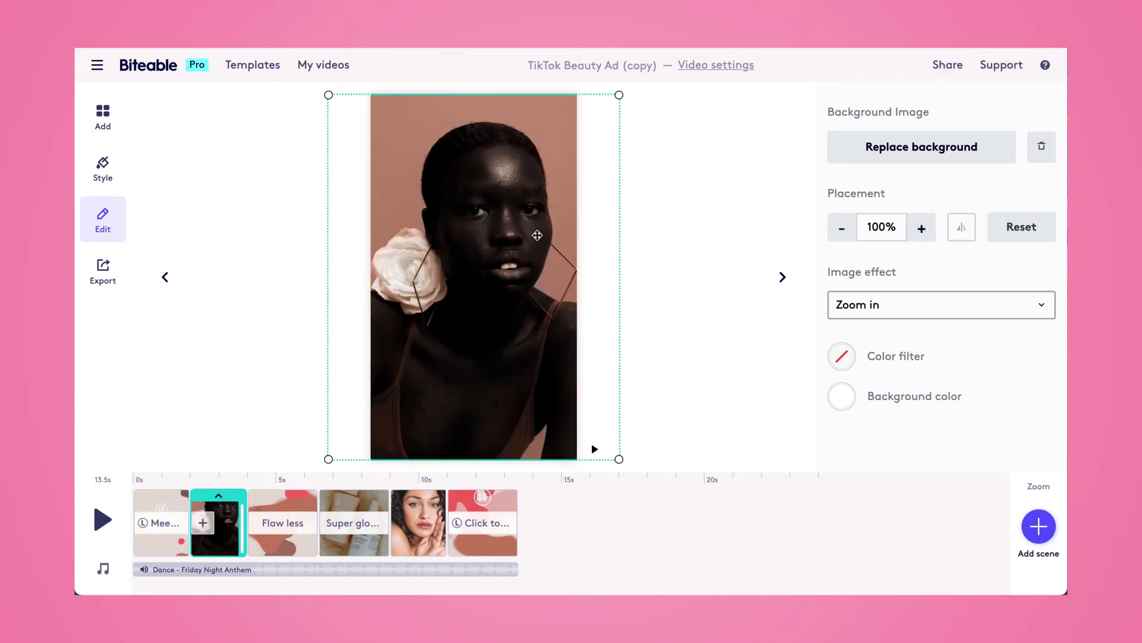
Replace the third scene's FLAW LESS headline with GLOWING
left_click(292, 546)
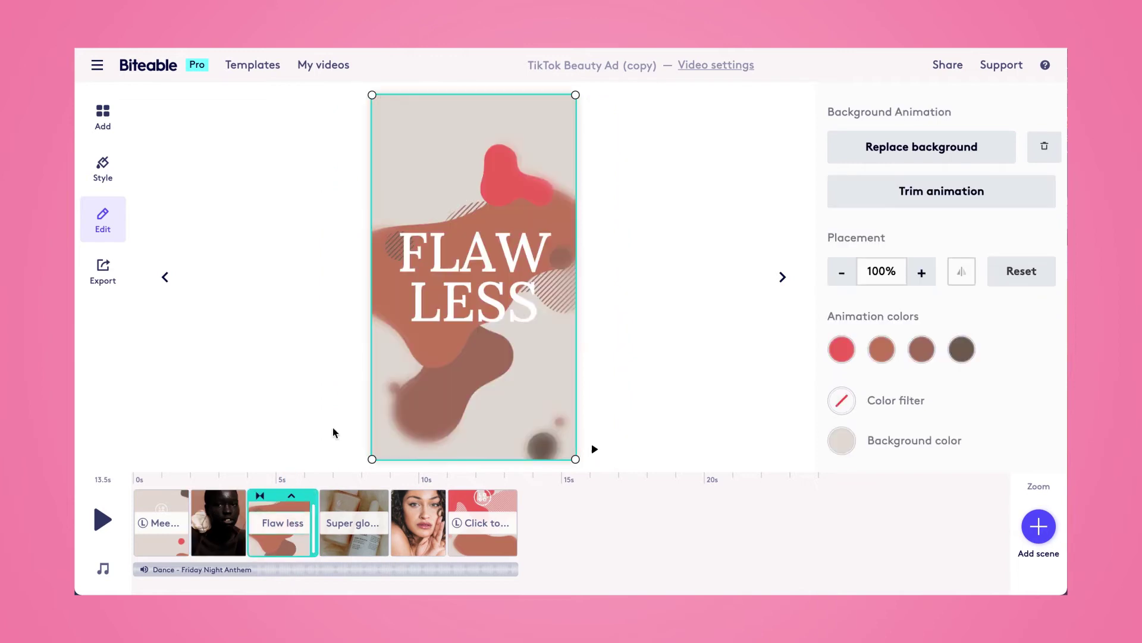
left_click(489, 295)
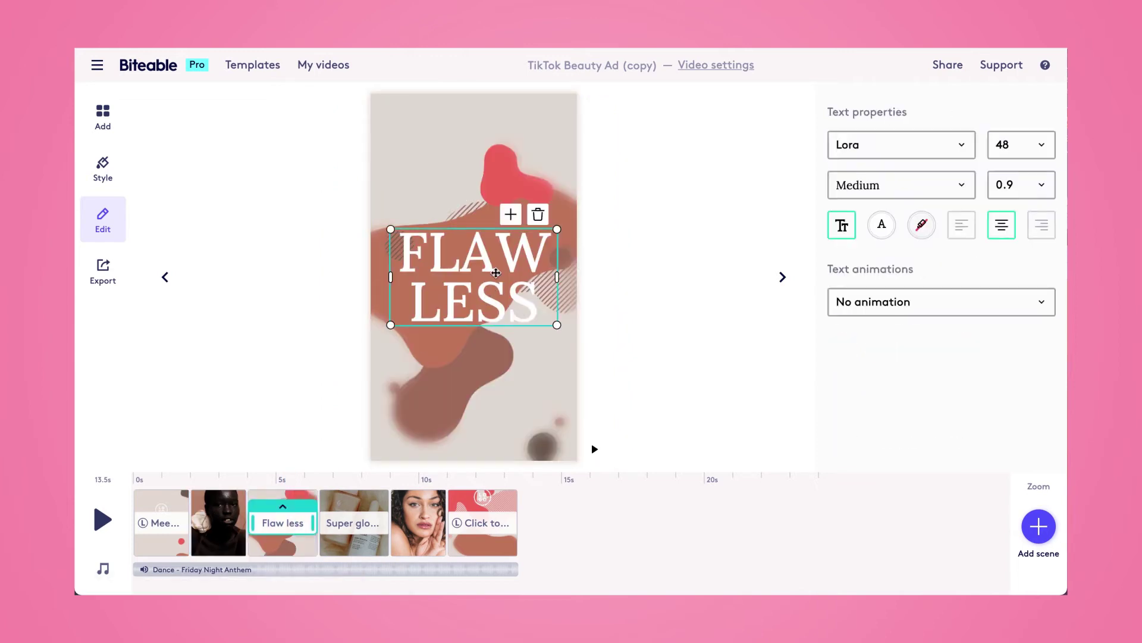
double_click(496, 272)
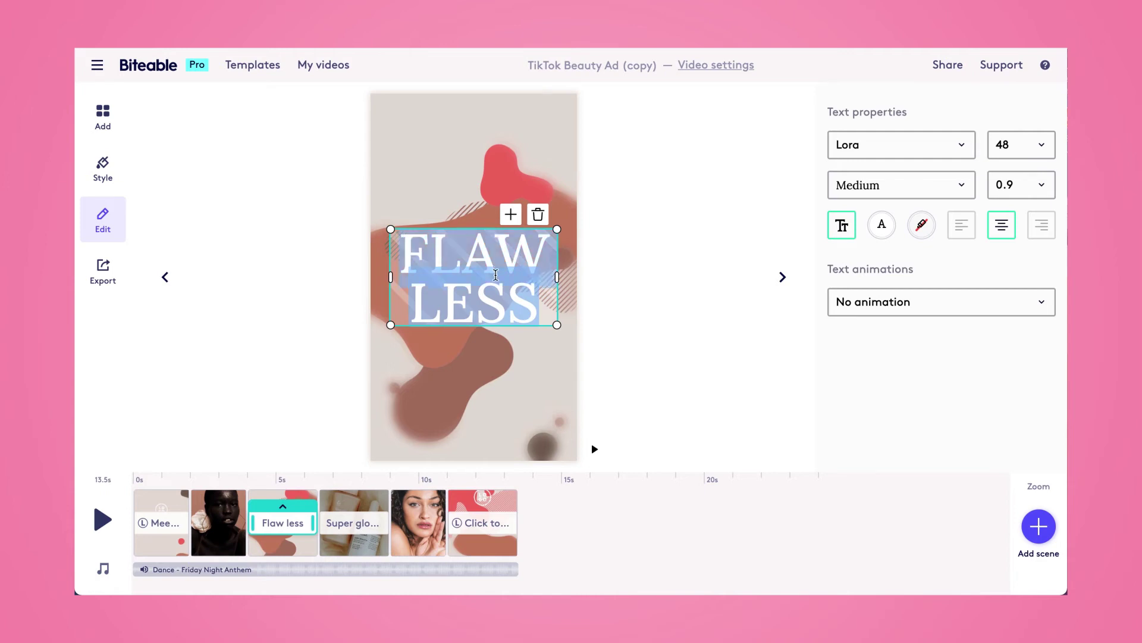
key("BackSpace")
type("G")
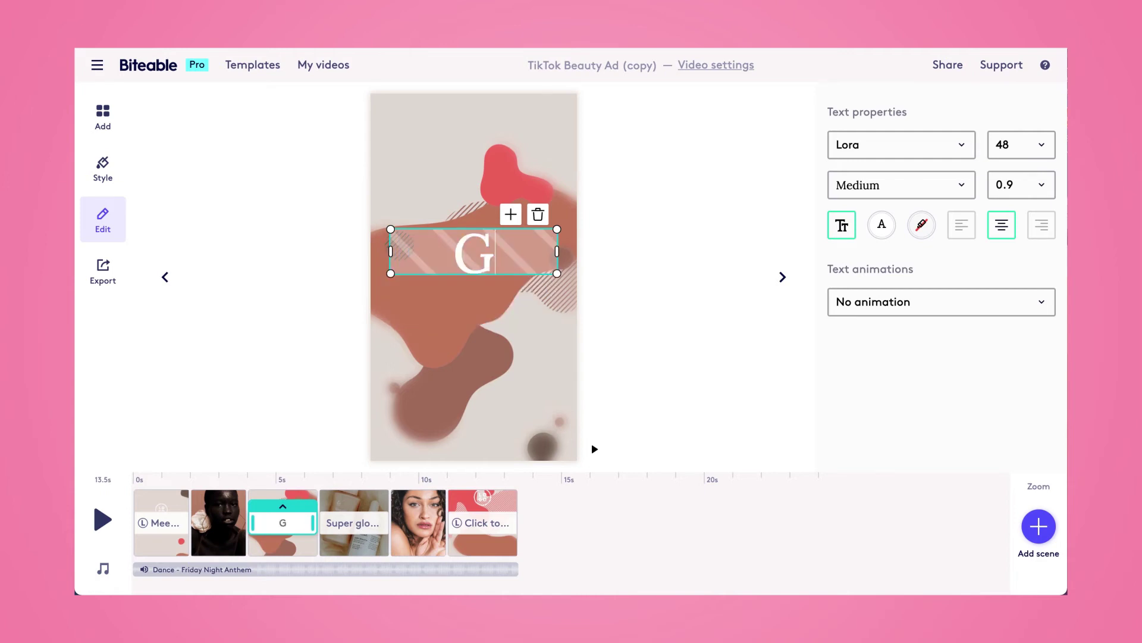
type("LOWING")
Set the GLOWING headline to size 36 and move it slightly higher
left_click(1041, 149)
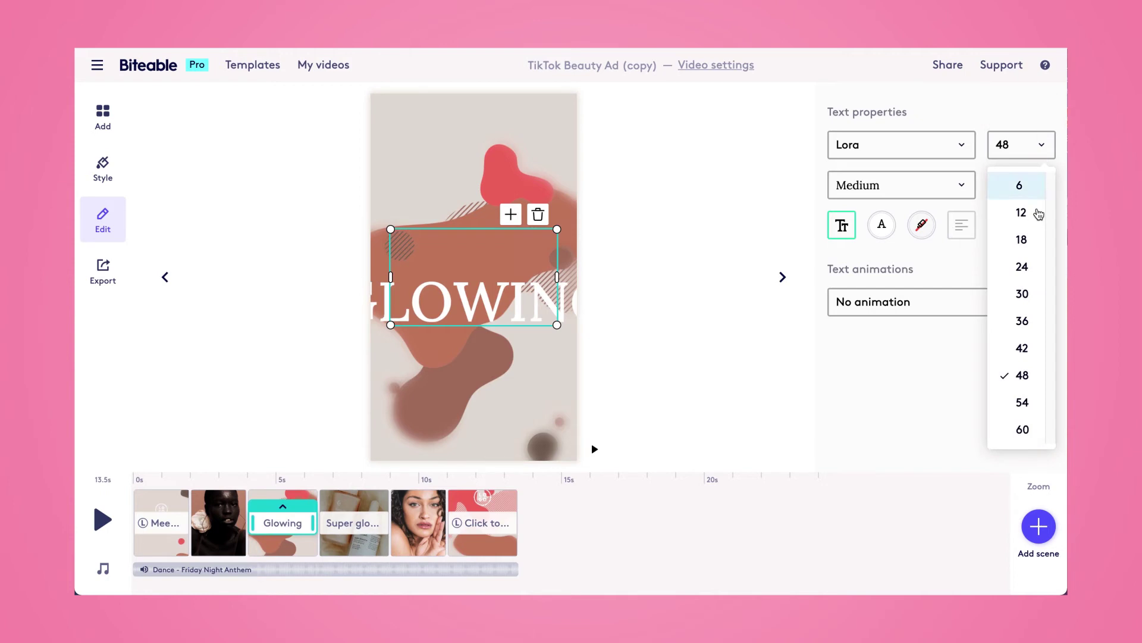
left_click(1028, 323)
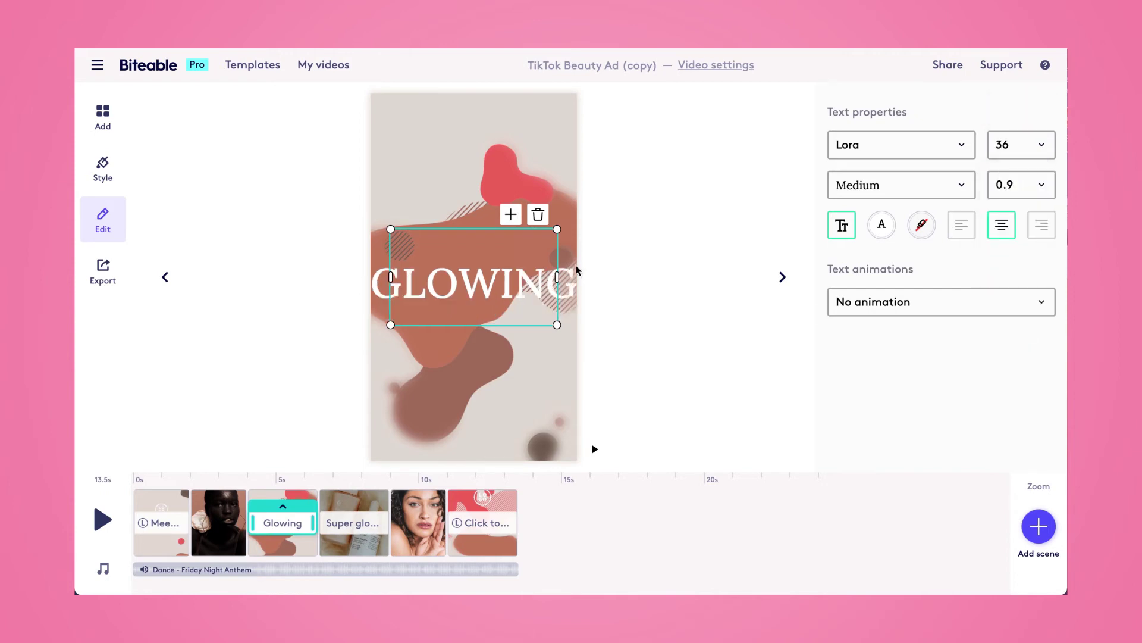
left_click_drag(498, 227, 498, 197)
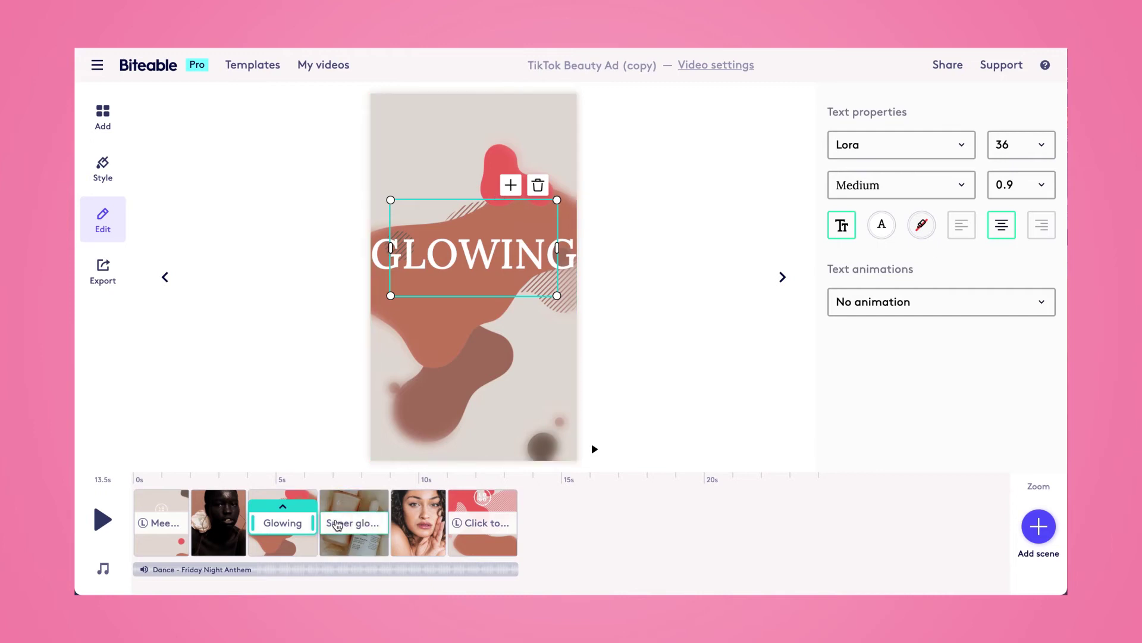
left_click(375, 504)
Rewrite the serum scene's text as 'daytime moisturizer' and widen it onto two lines
left_click(479, 271)
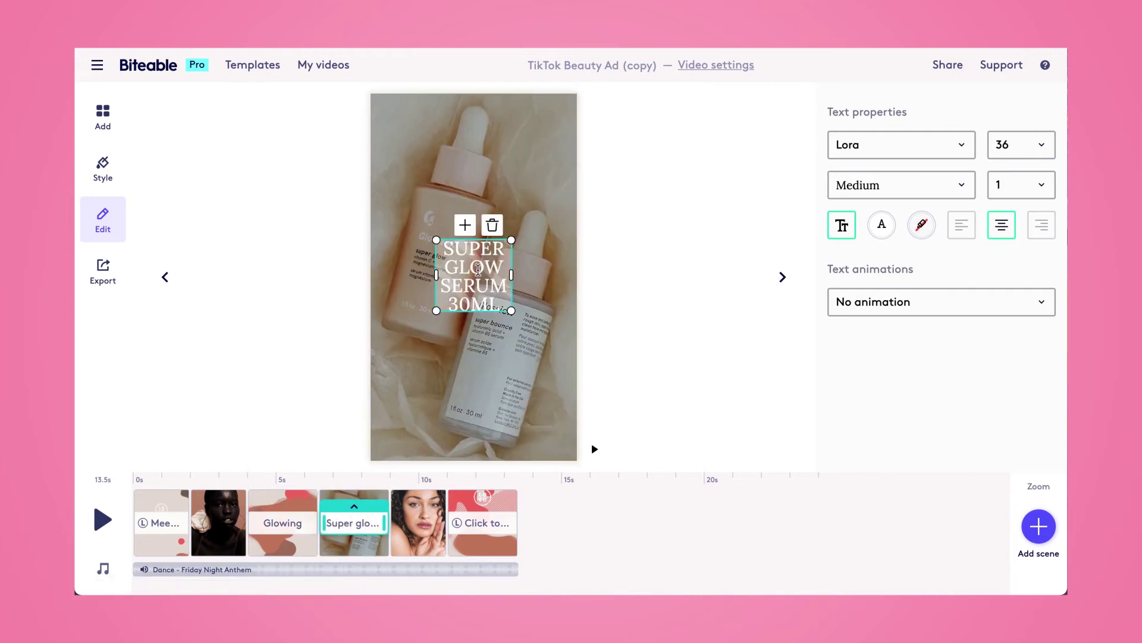
type("day")
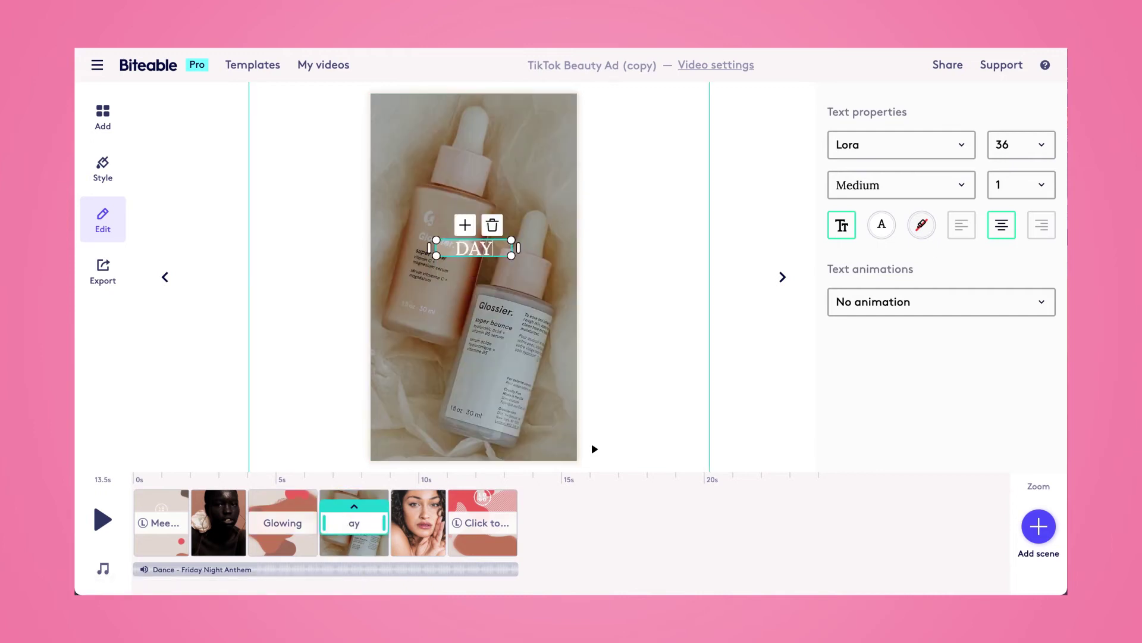
type("time moisturizer")
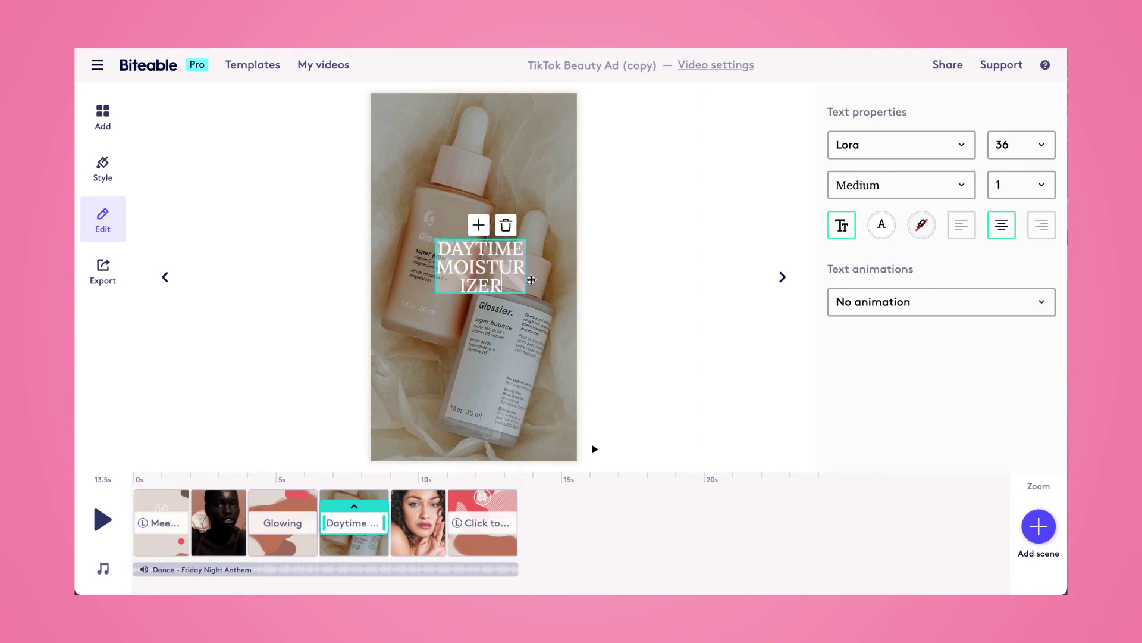
left_click_drag(538, 281, 506, 297)
left_click(502, 181)
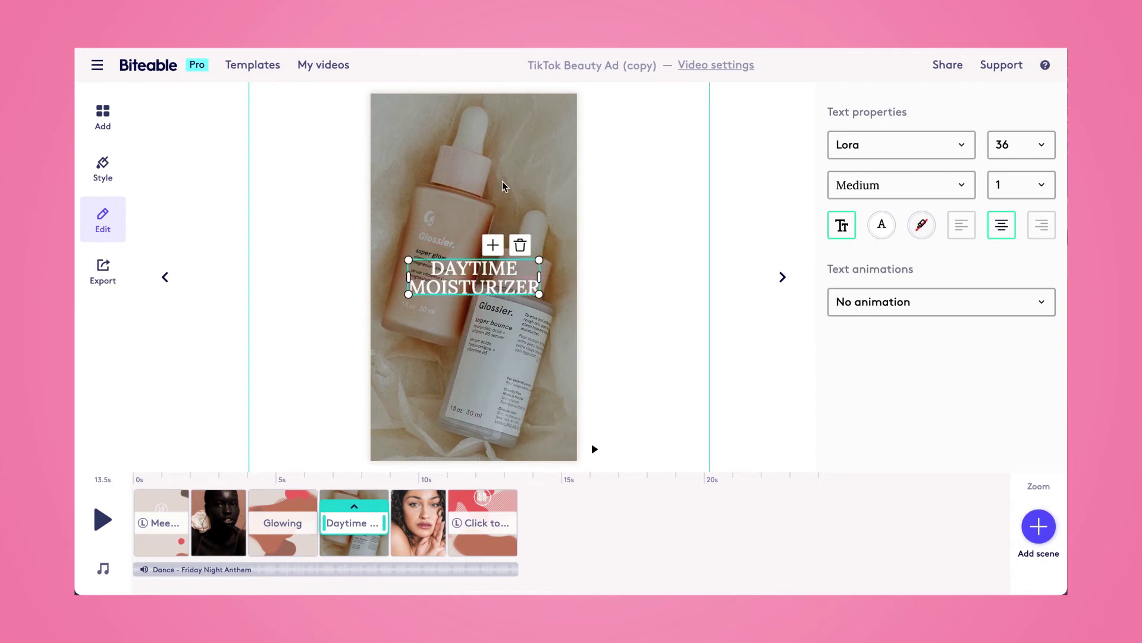
Search stock images for 'moisturizer' and use the white pump-bottle photo as background
left_click(891, 150)
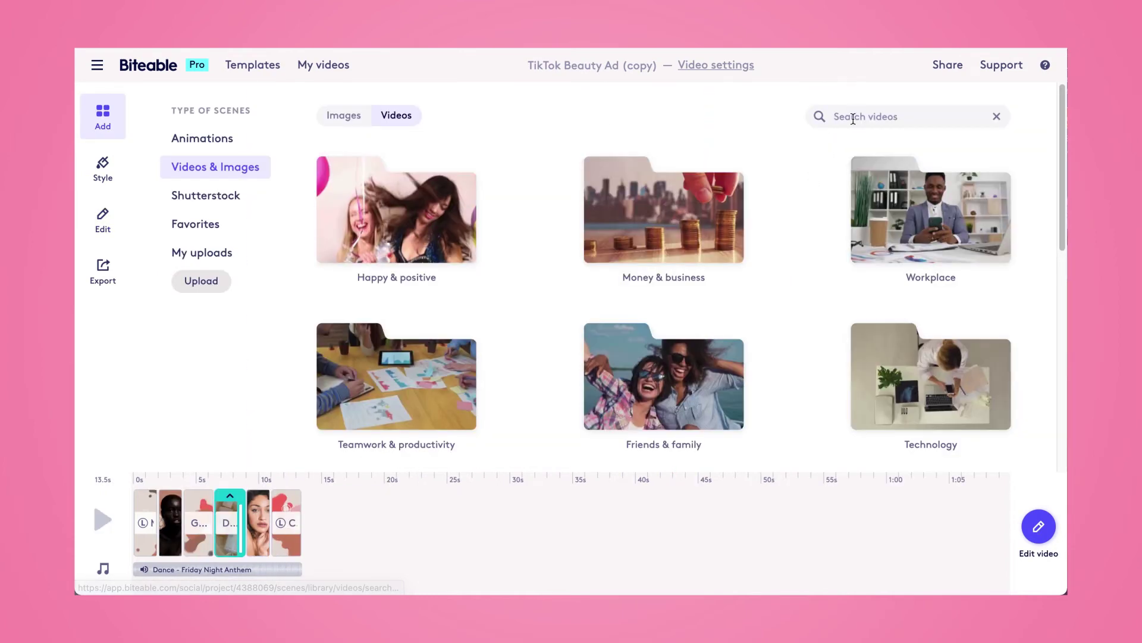
left_click(340, 115)
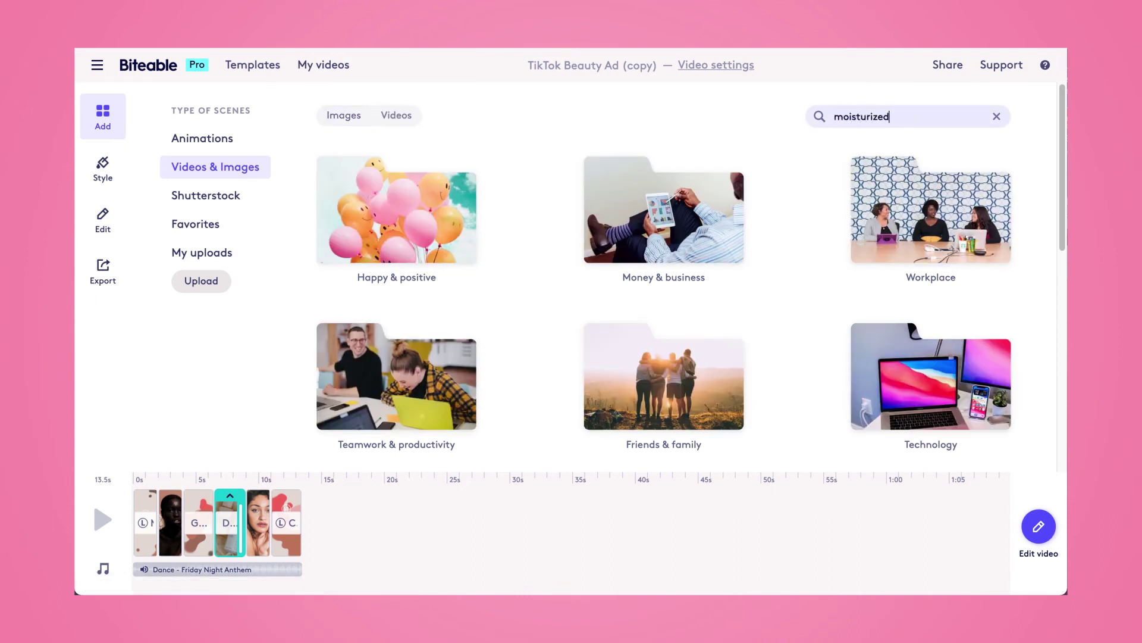
type("moisturizer")
key("Return")
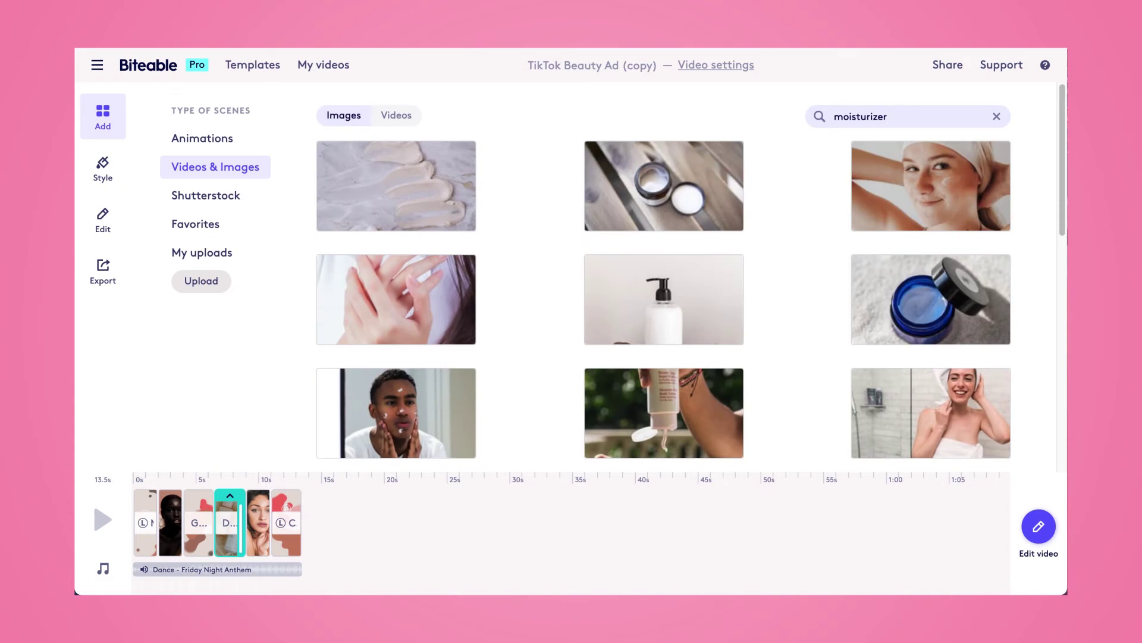
left_click(719, 297)
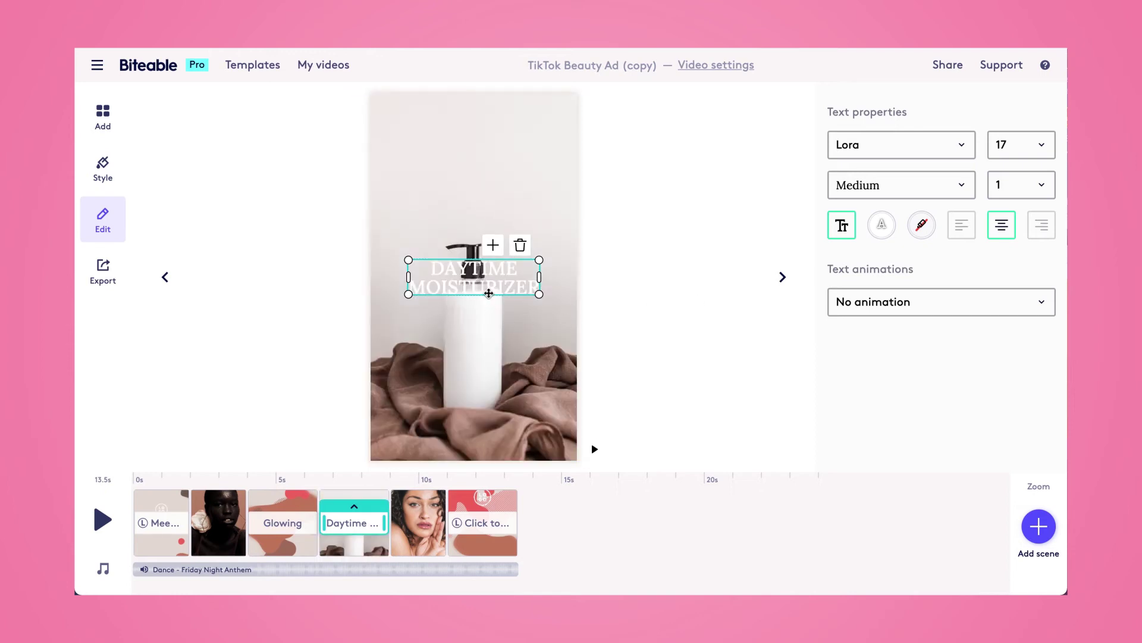
Move DAYTIME MOISTURIZER above the bottle and colour it pale red #DD7E6B
left_click_drag(484, 288, 489, 197)
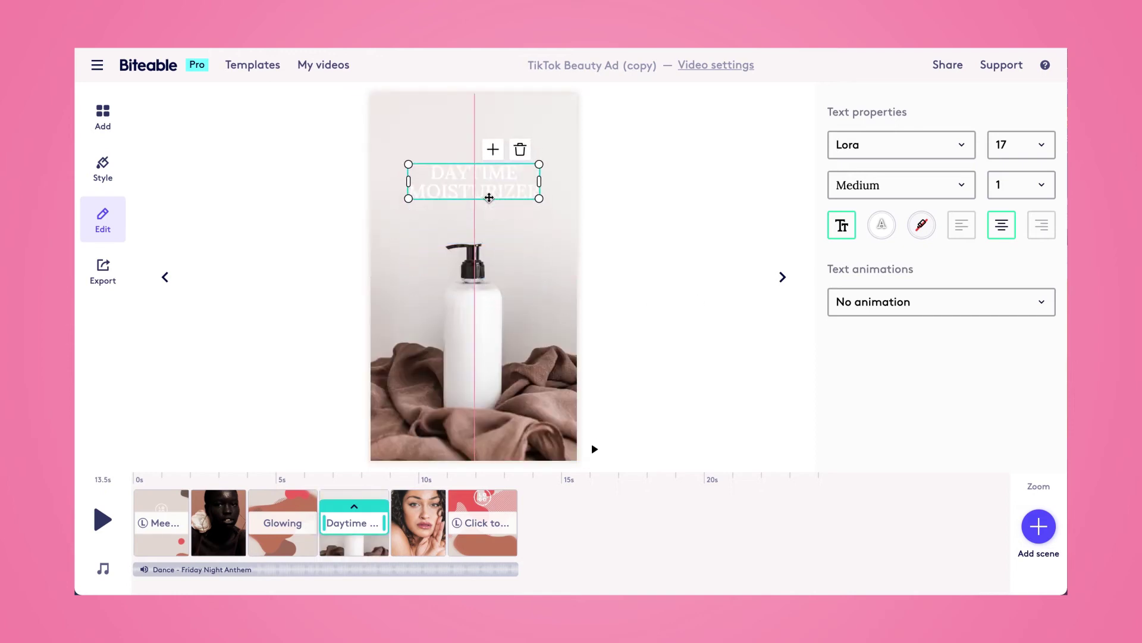
left_click(888, 236)
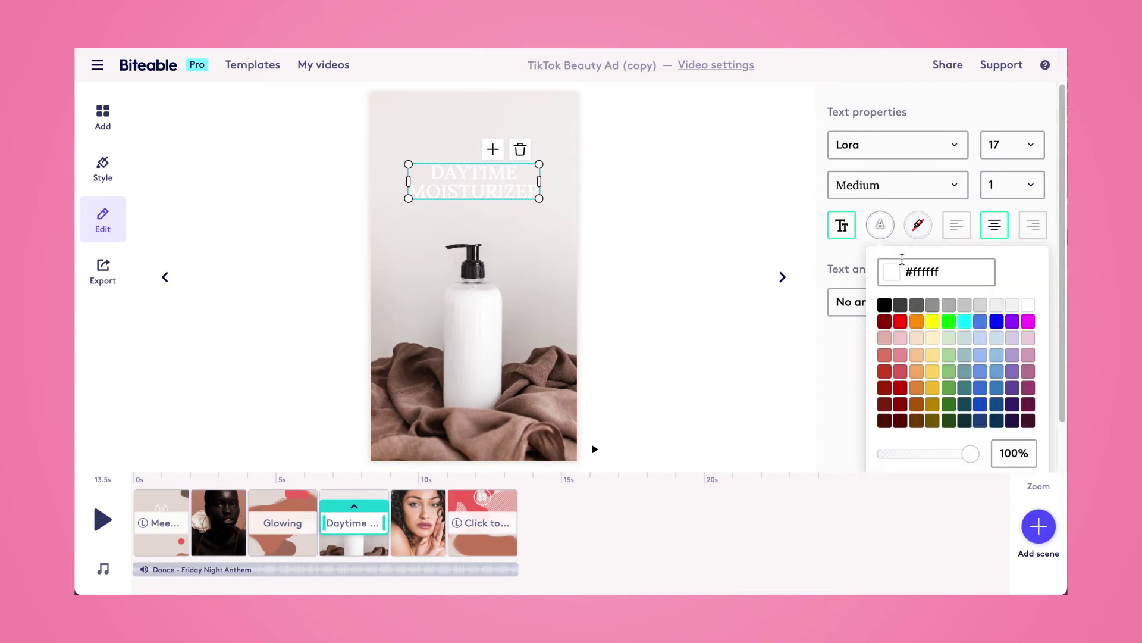
left_click(885, 355)
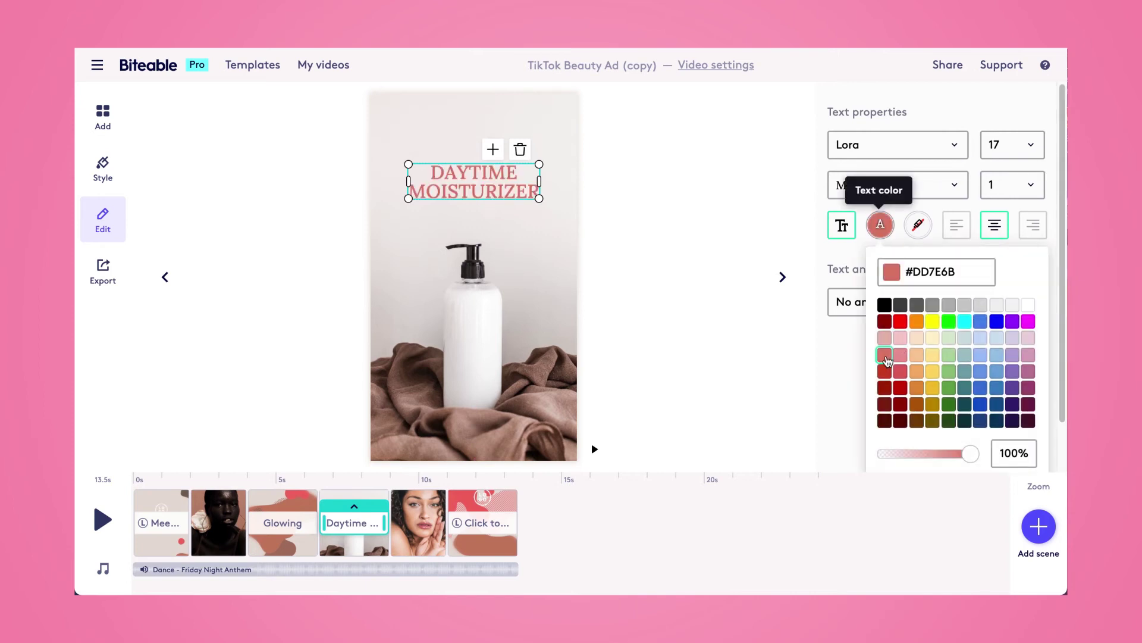
left_click(411, 547)
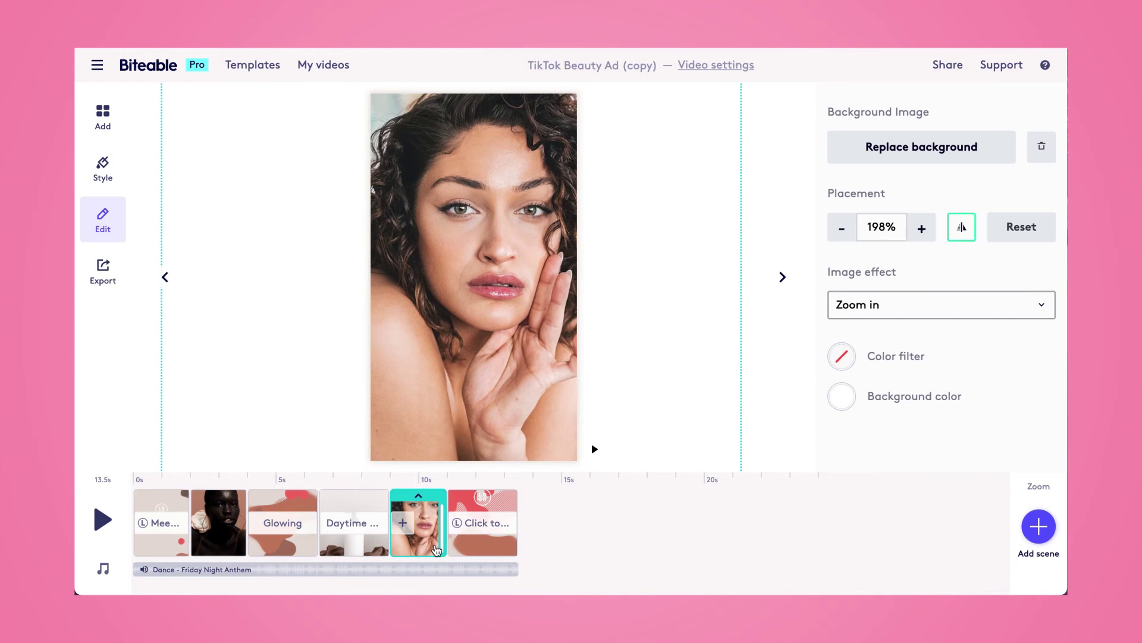
Rewrite the final scene's CLICK TO SHOP text as CLICK THE LINK IN BIO TO SHOP
left_click(471, 548)
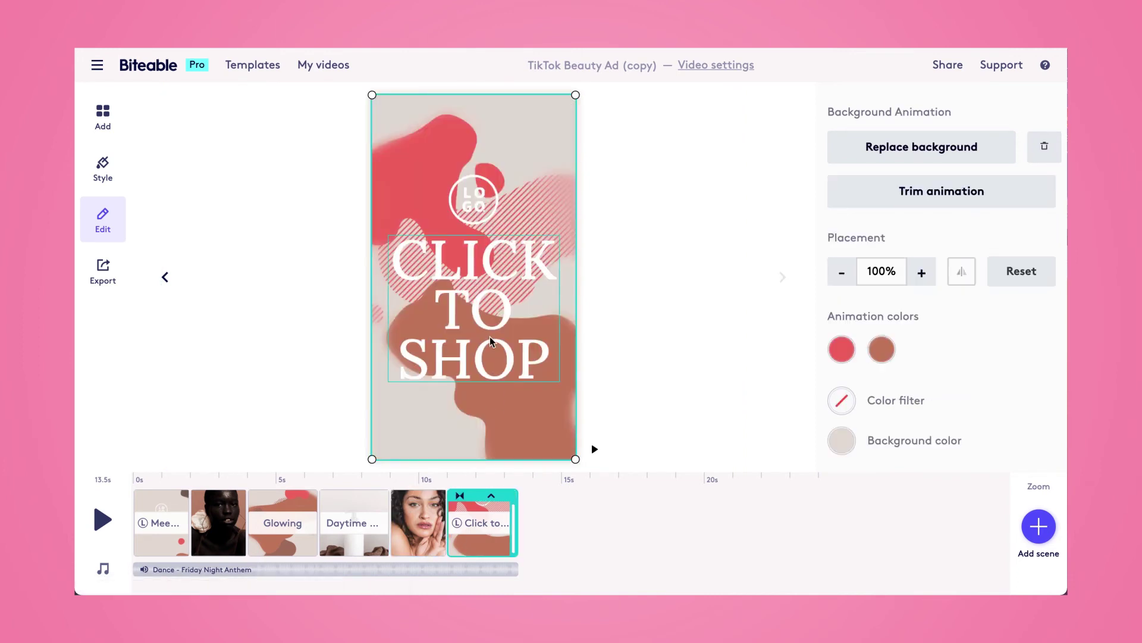
left_click(490, 336)
double_click(454, 310)
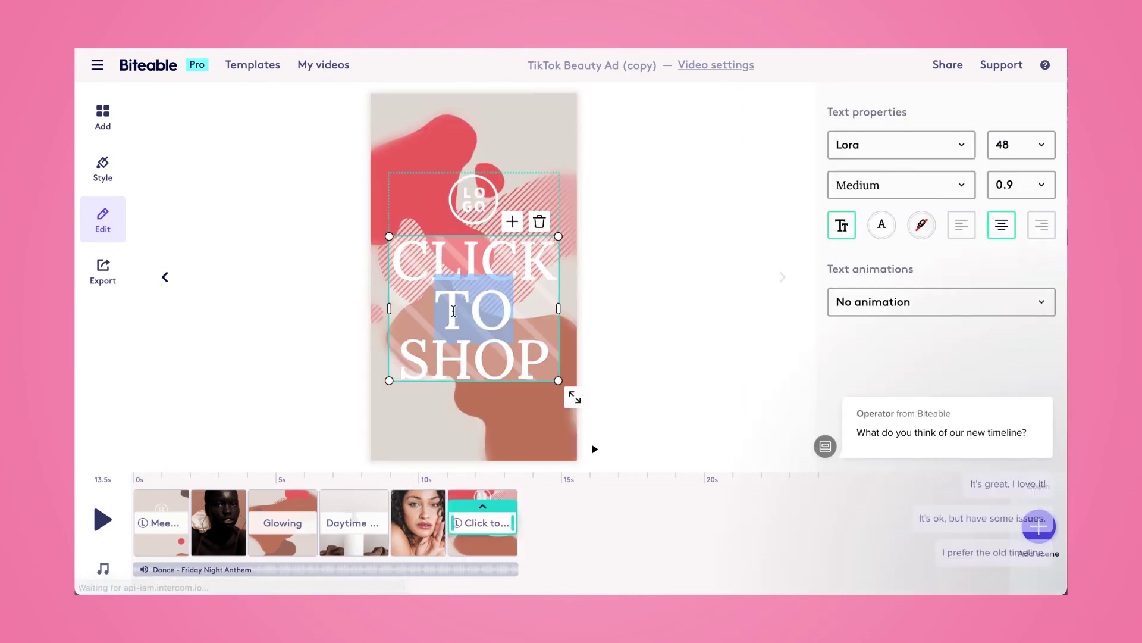
left_click(451, 310)
left_click_drag(438, 303, 525, 348)
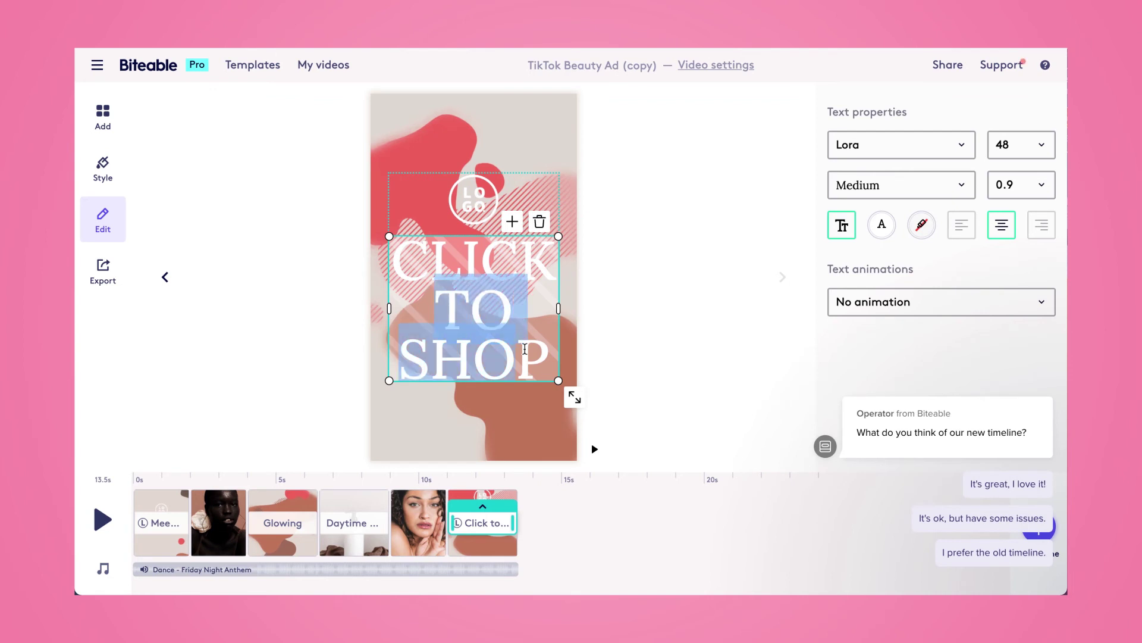
type("THE")
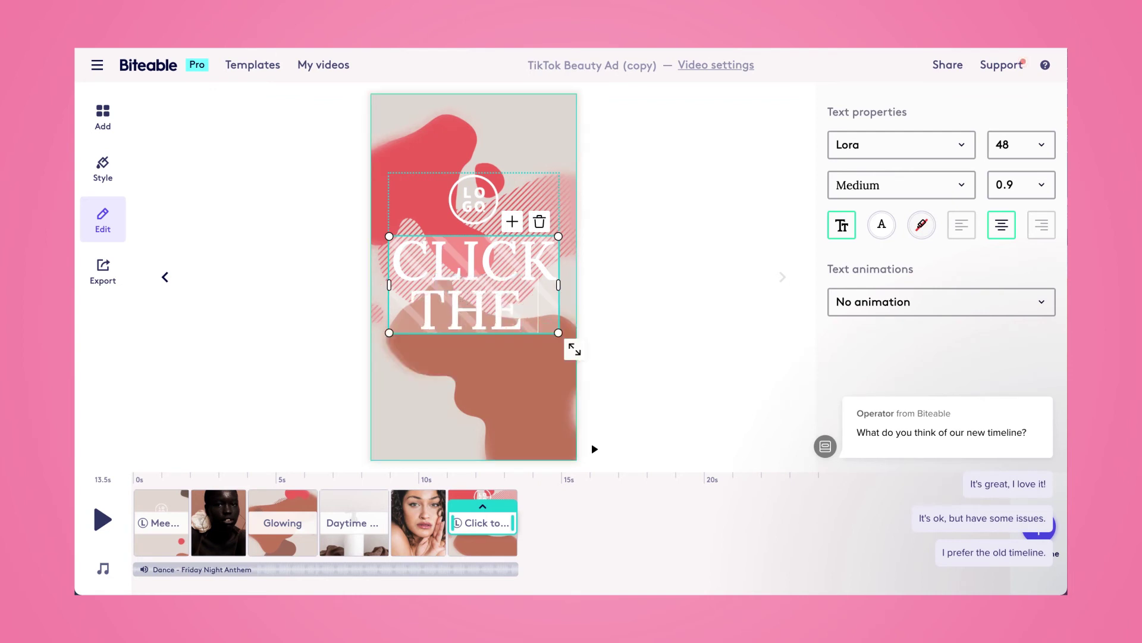
type(" LINK IN BIO TO")
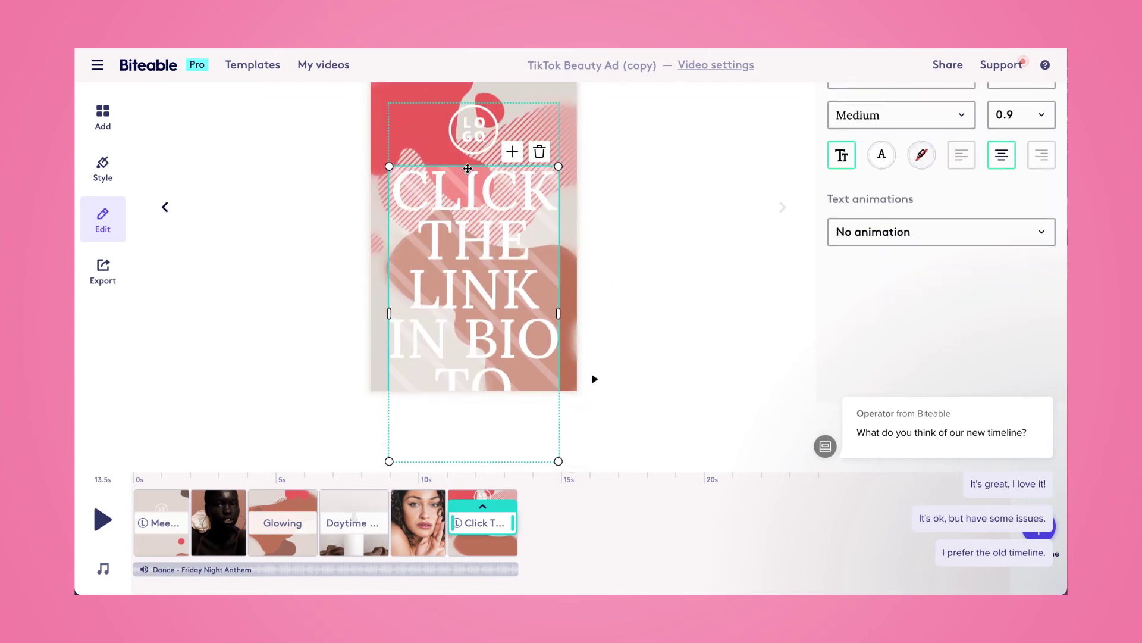
Set the headline to size 30 and place it below the logo
left_click_drag(468, 168, 469, 102)
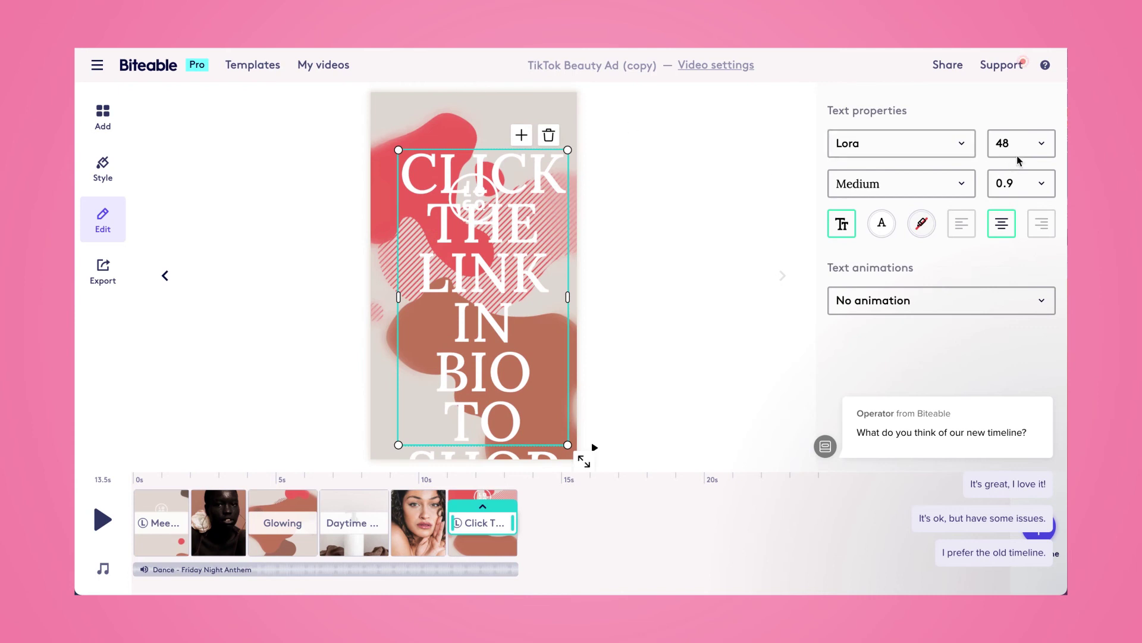
left_click(1041, 144)
left_click(1025, 293)
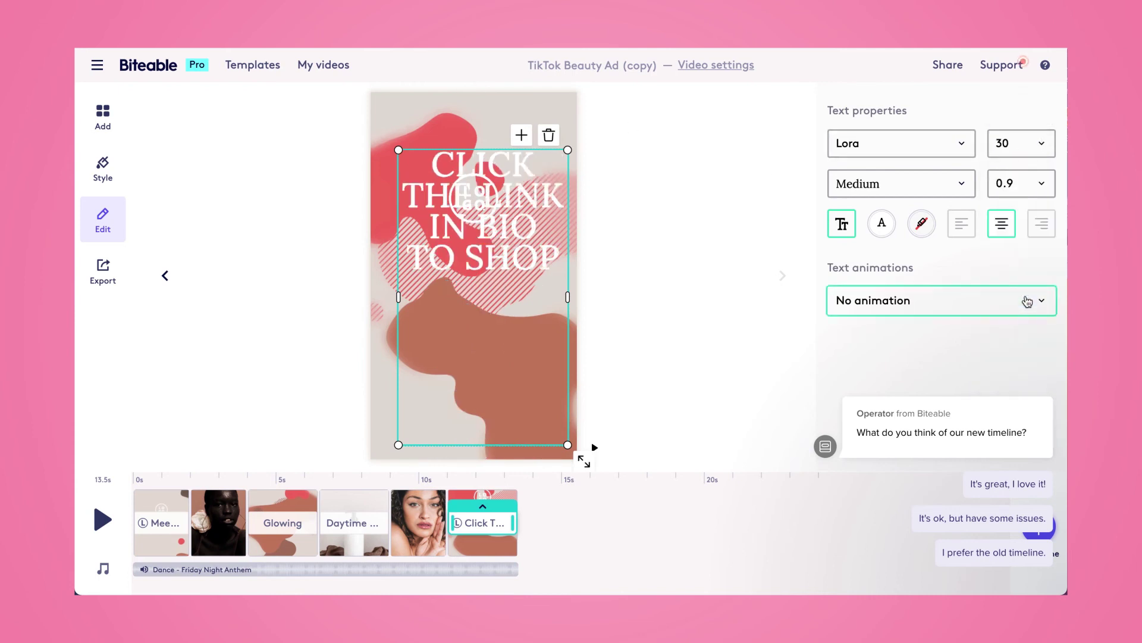
left_click_drag(503, 151, 495, 278)
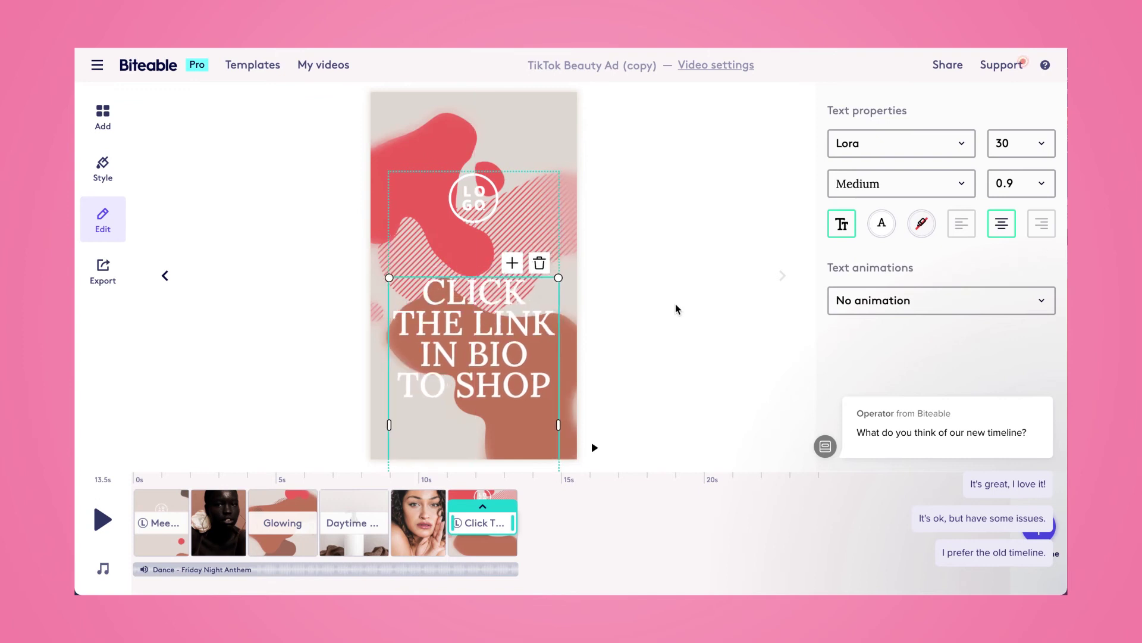
Give the shop call-to-action a pale red #DD7E6B ribbon at about 49% opacity
left_click(488, 135)
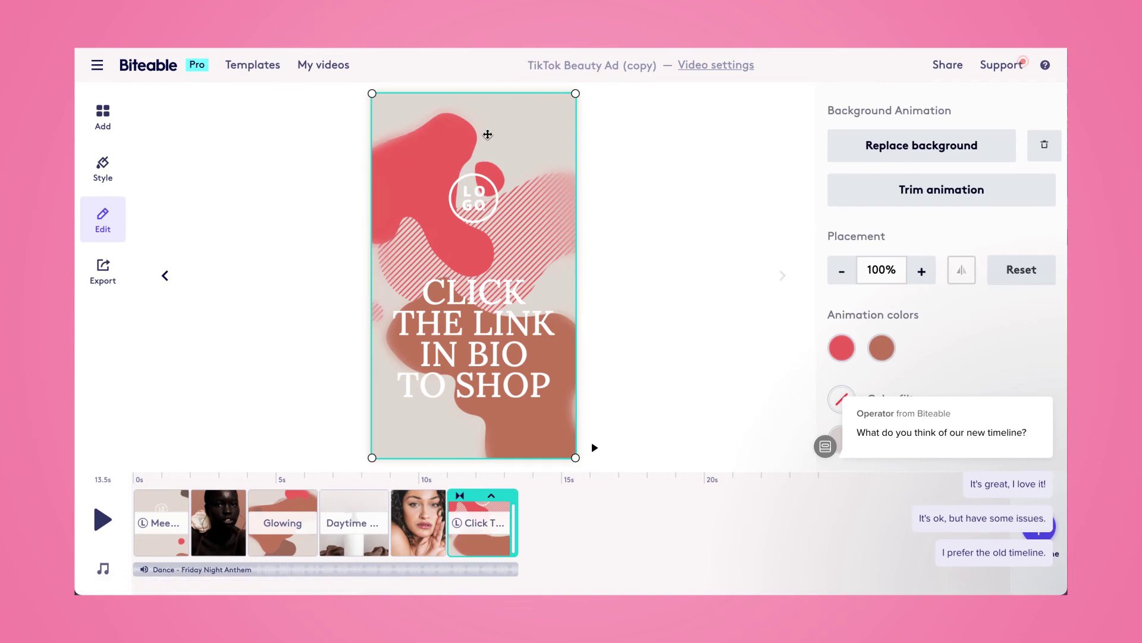
left_click(502, 321)
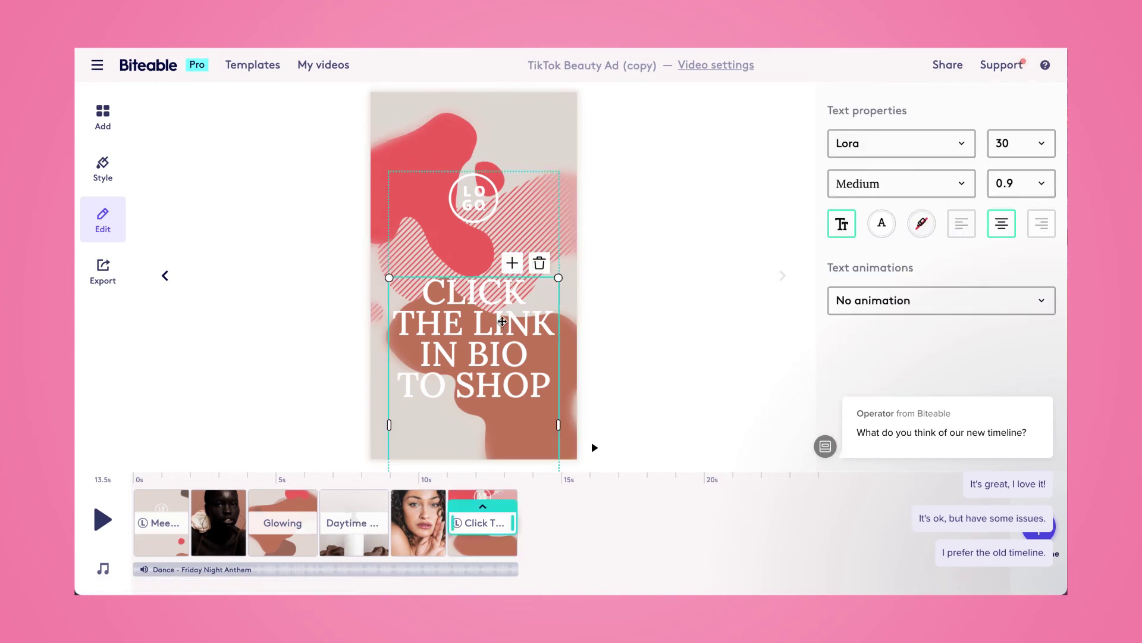
left_click(921, 223)
left_click(996, 304)
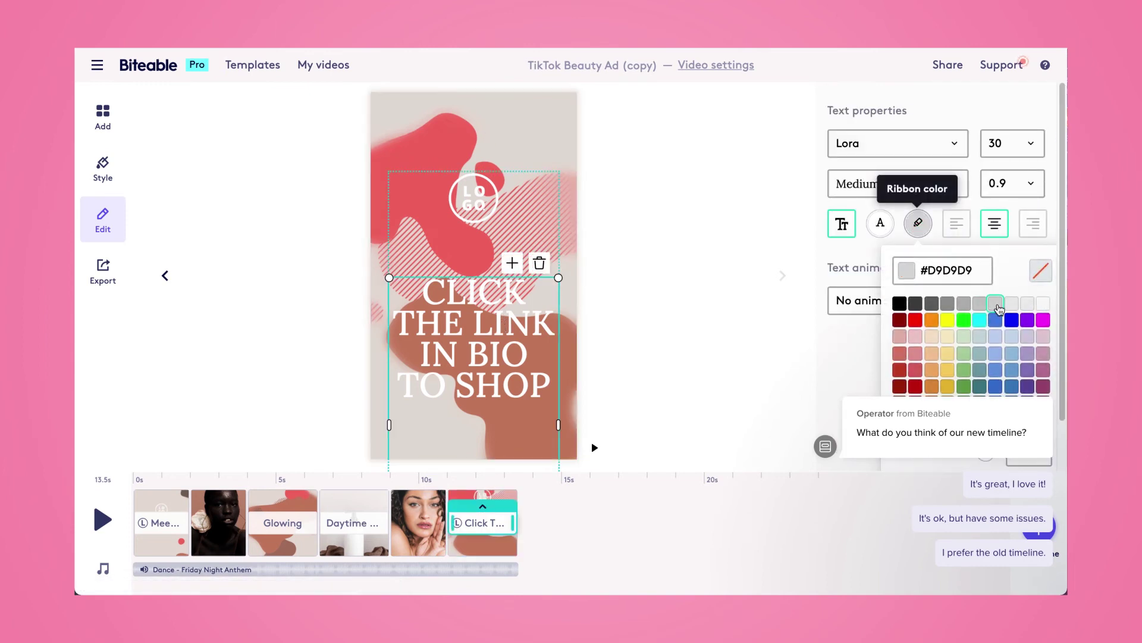
scroll(995, 315, "down", 2)
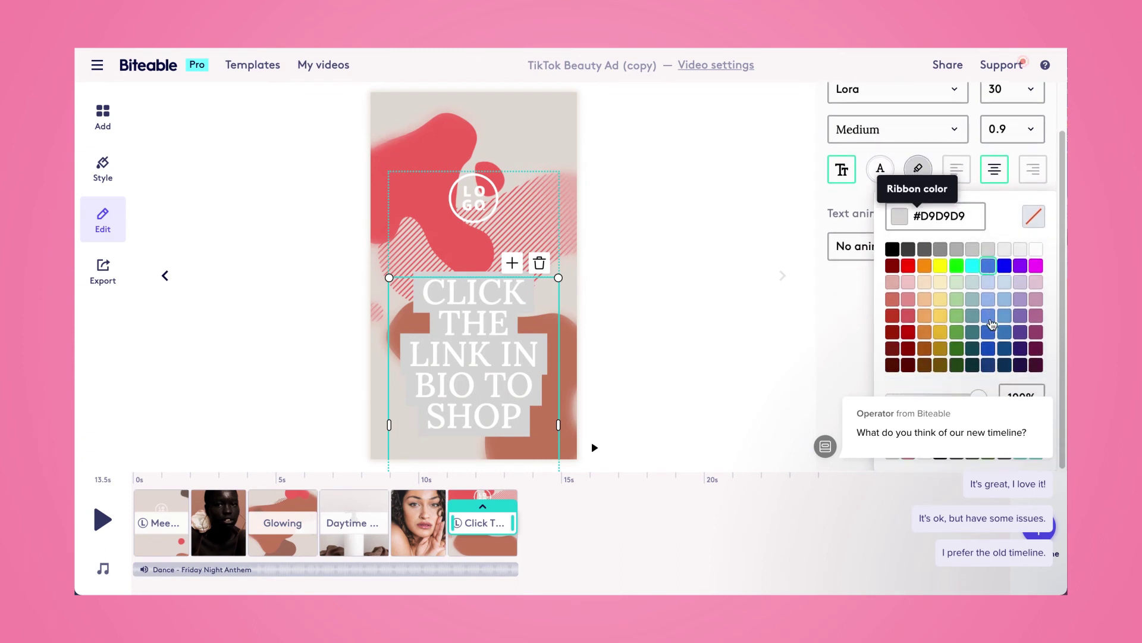
left_click(893, 305)
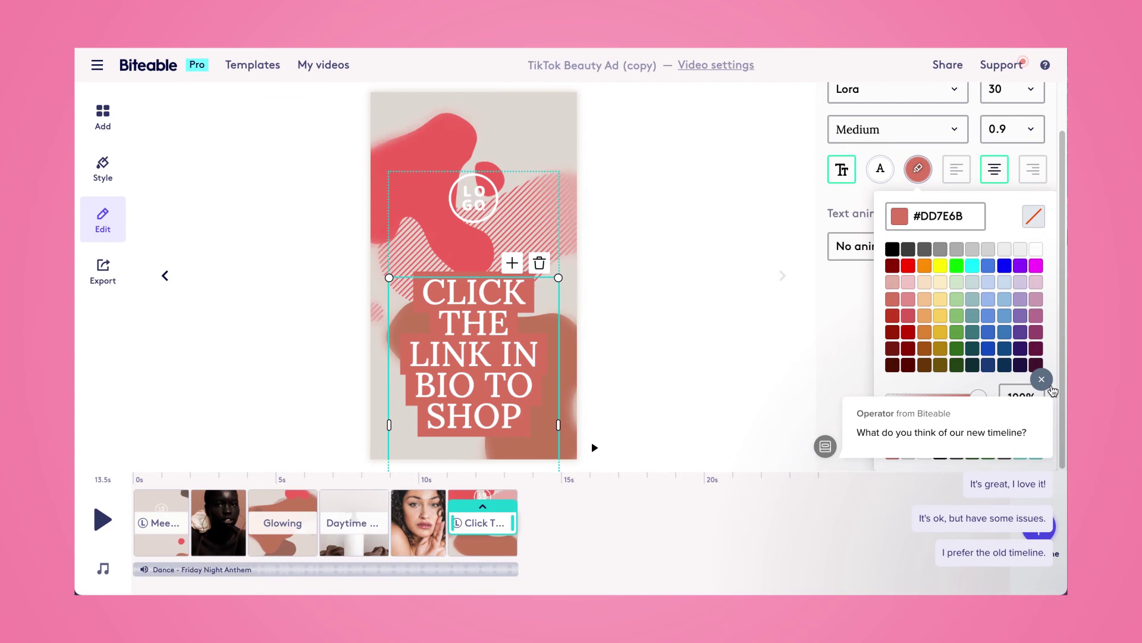
left_click(1048, 385)
left_click_drag(979, 398, 934, 402)
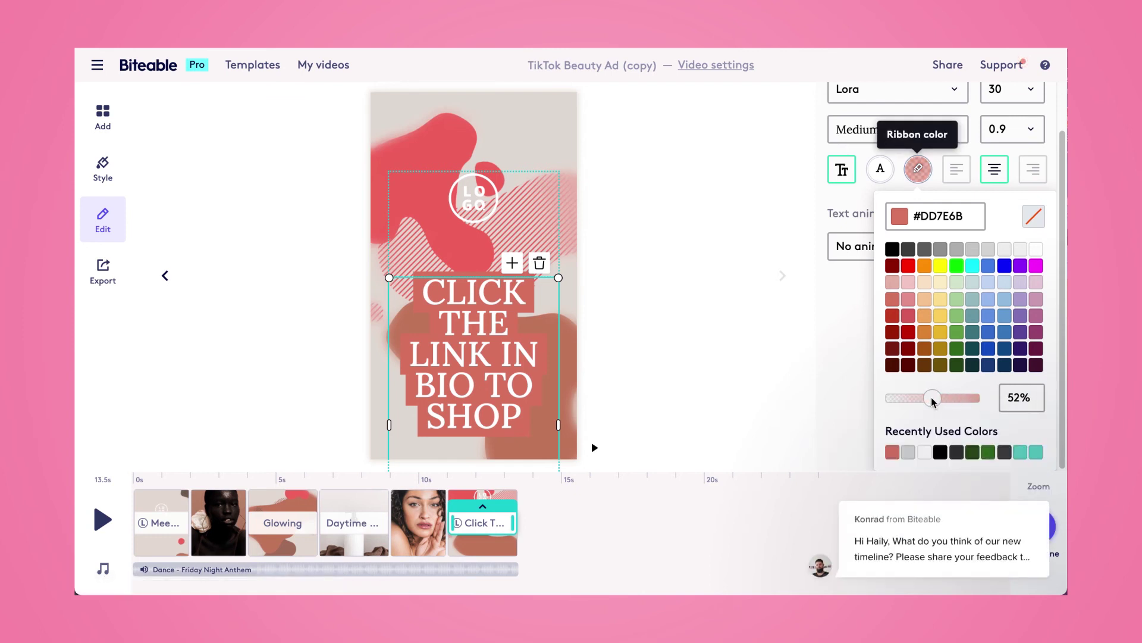
left_click(789, 329)
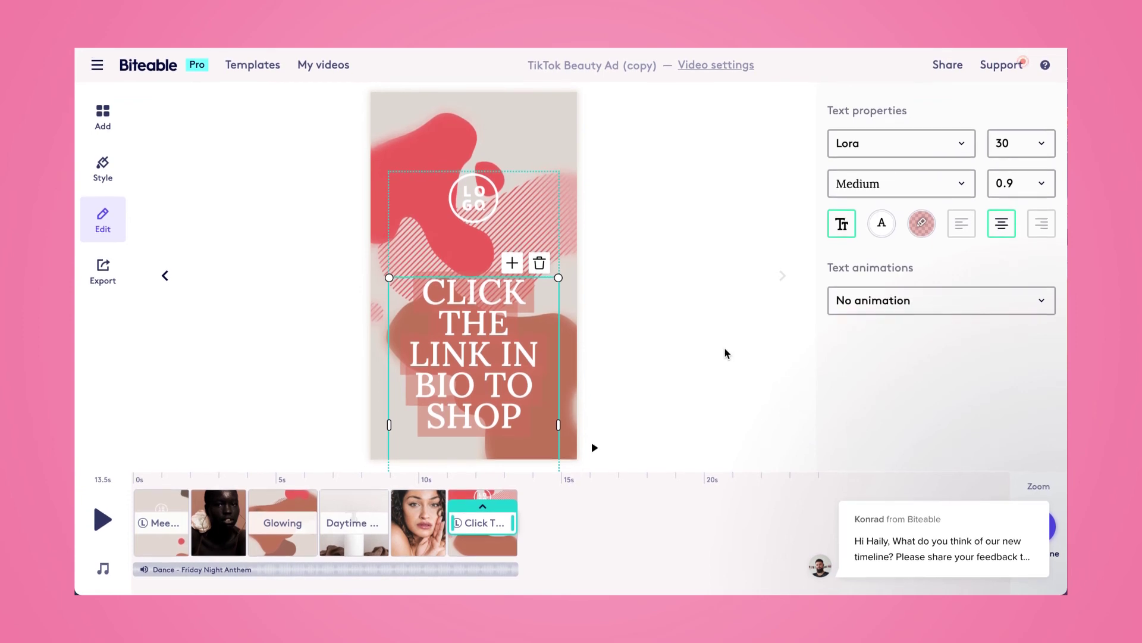
left_click(87, 522)
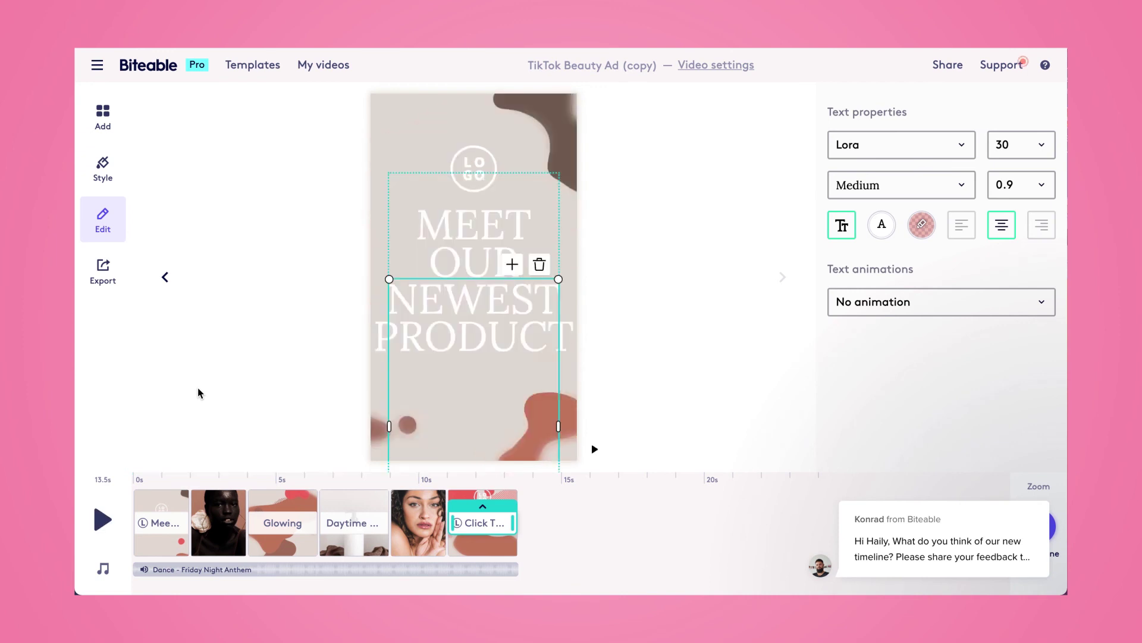
left_click(689, 67)
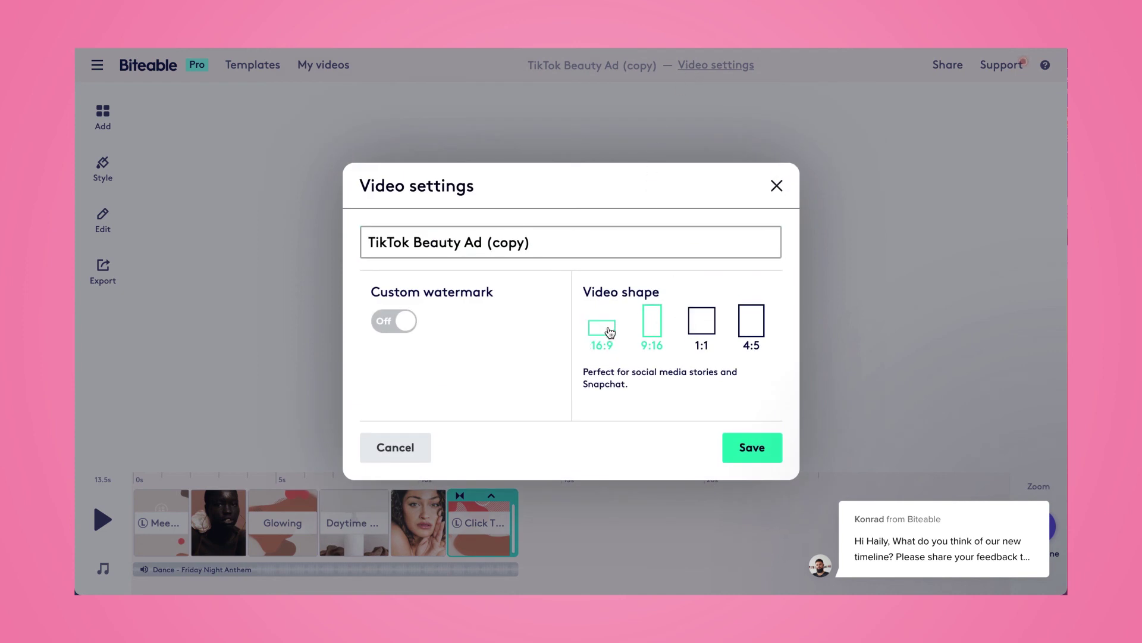
Leave the 9:16 video settings unchanged and build the TikTok Beauty Ad copy as HD 1080p
left_click(776, 194)
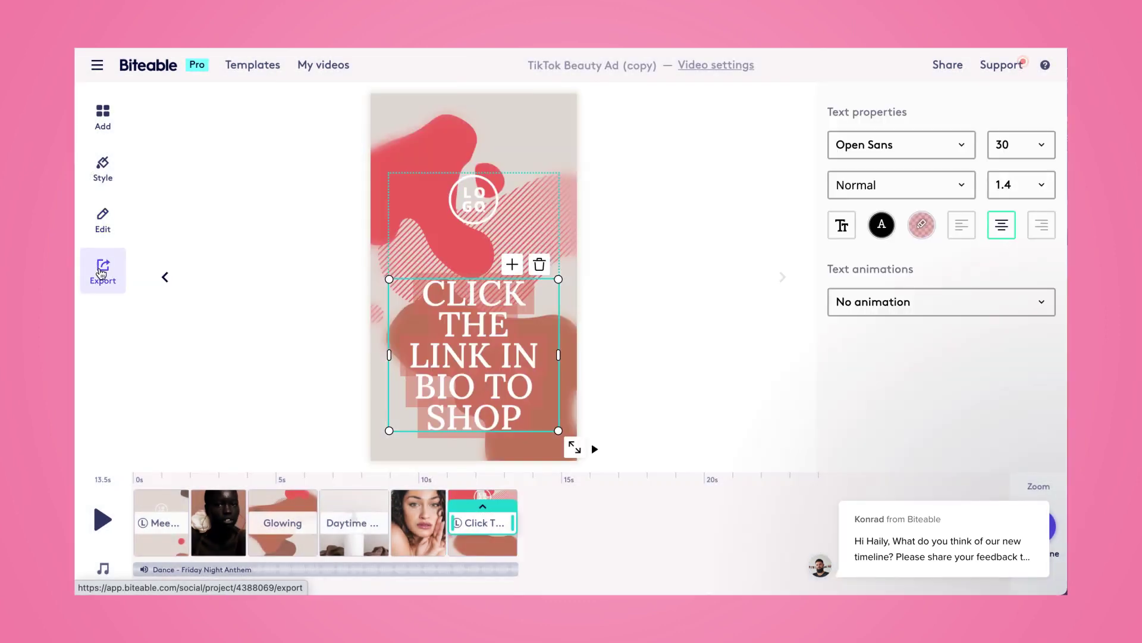
left_click(102, 270)
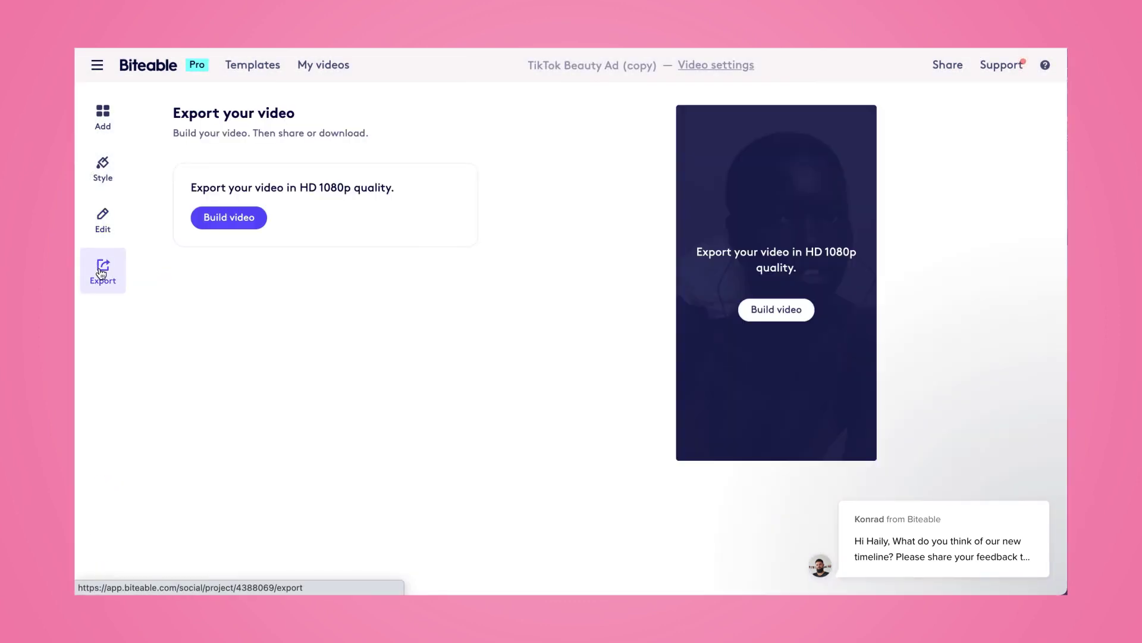
left_click(228, 217)
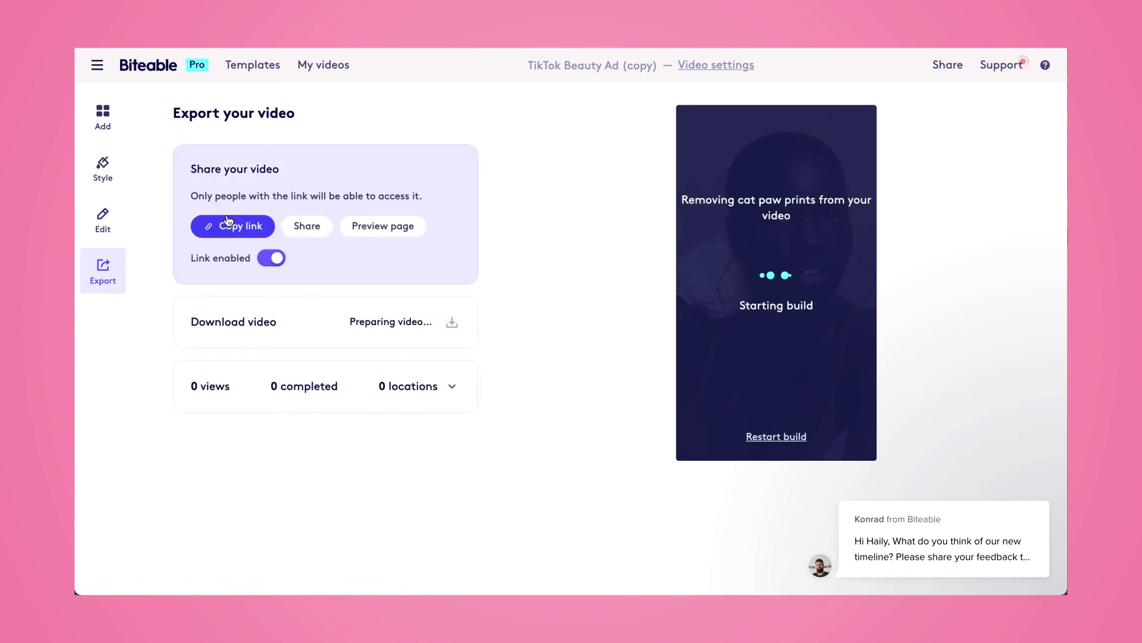